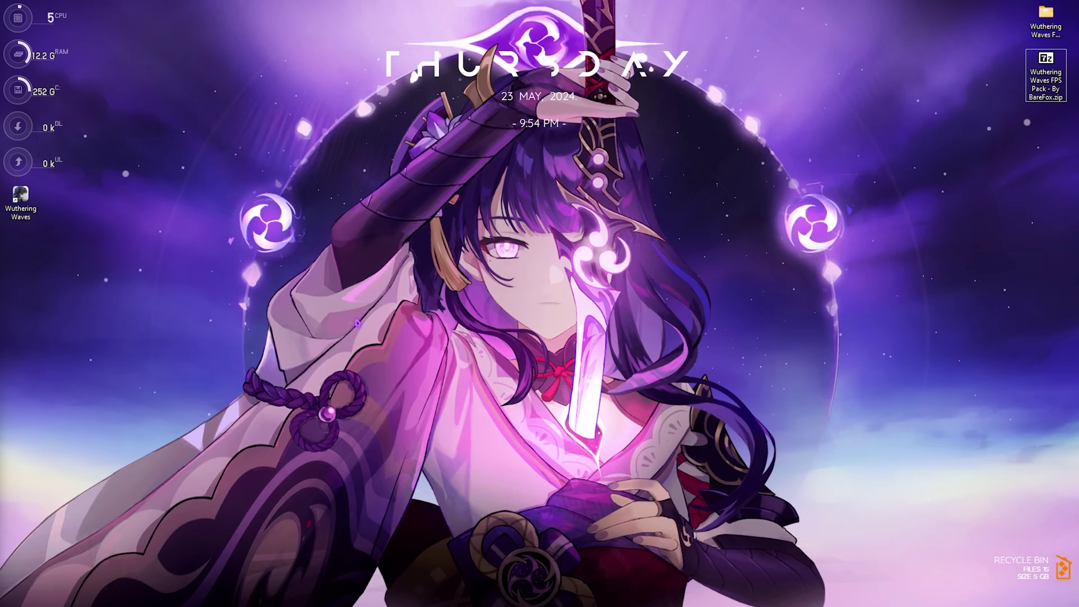
Open Settings' Gaming > Game Bar page and keep the controller Game Bar shortcut off.
key("super")
type("settings")
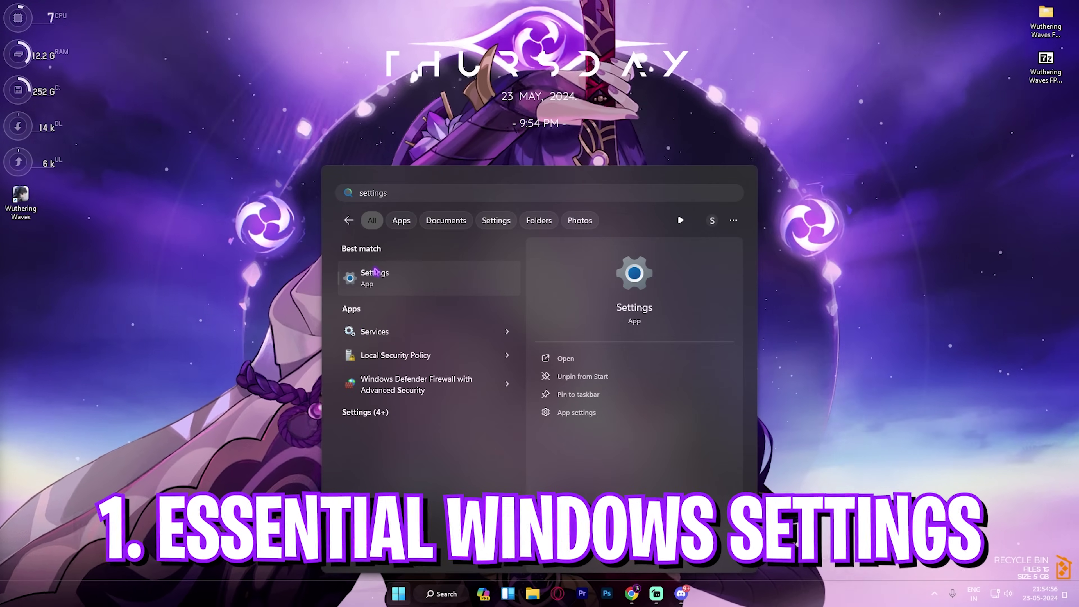
key("Return")
left_click(67, 304)
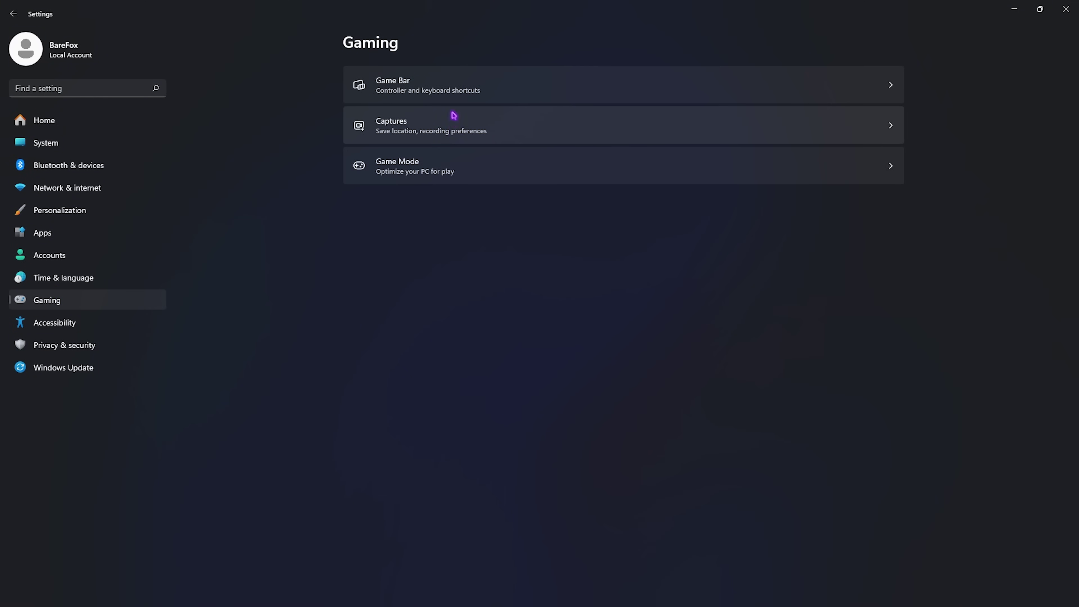
left_click(445, 98)
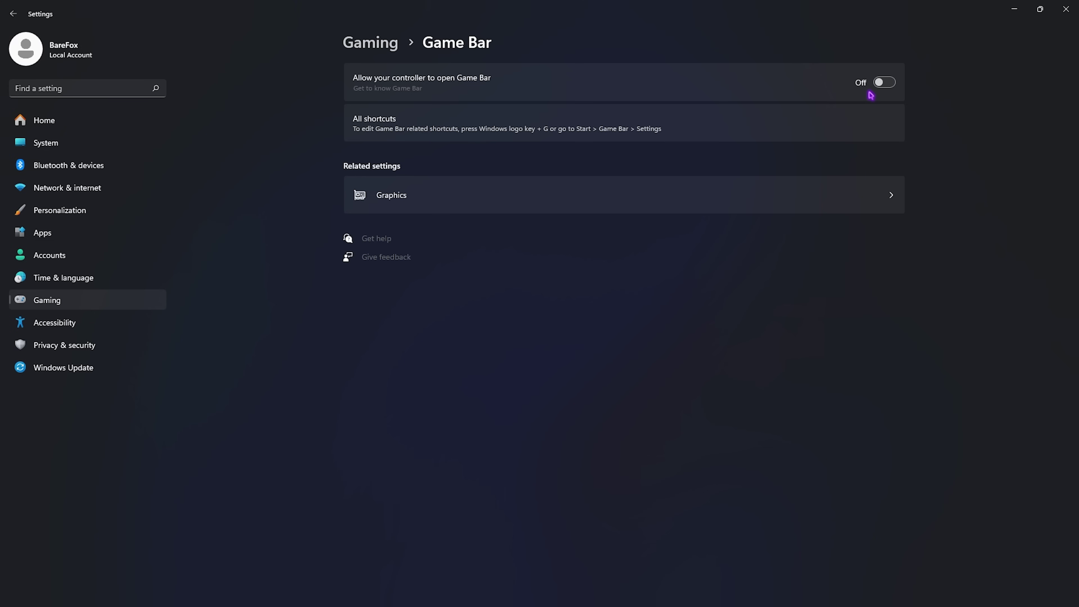
Confirm Game Mode is on, then go to the Graphics settings page.
left_click(387, 41)
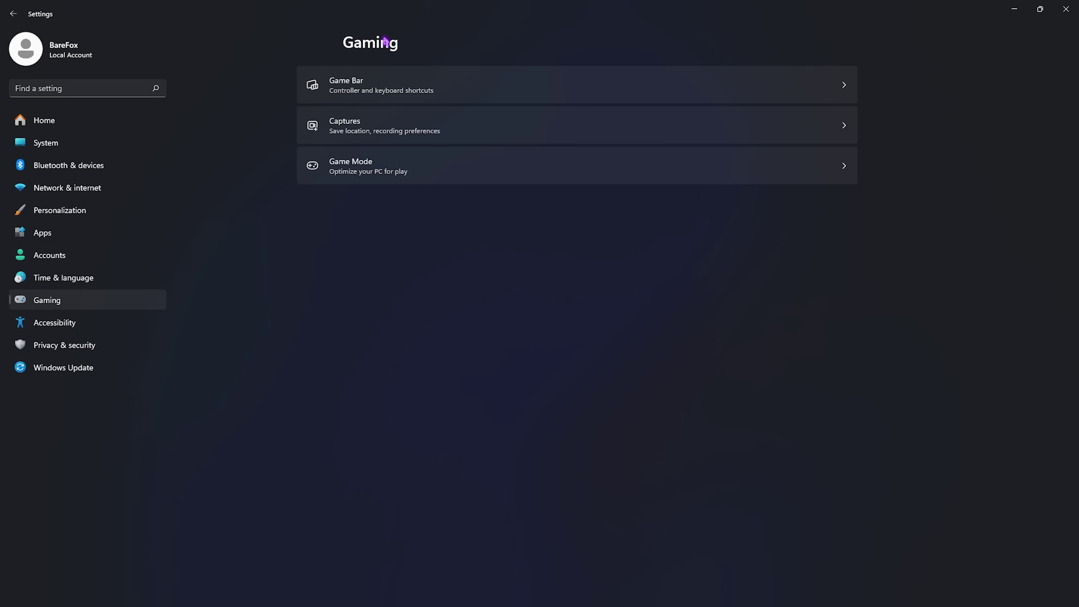
left_click(422, 172)
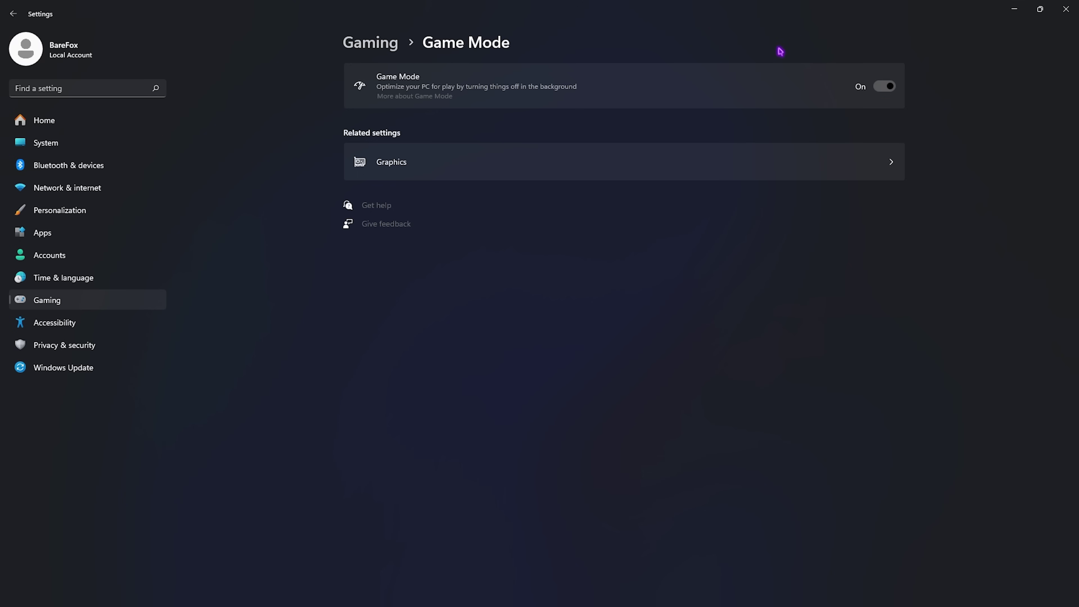
left_click(415, 167)
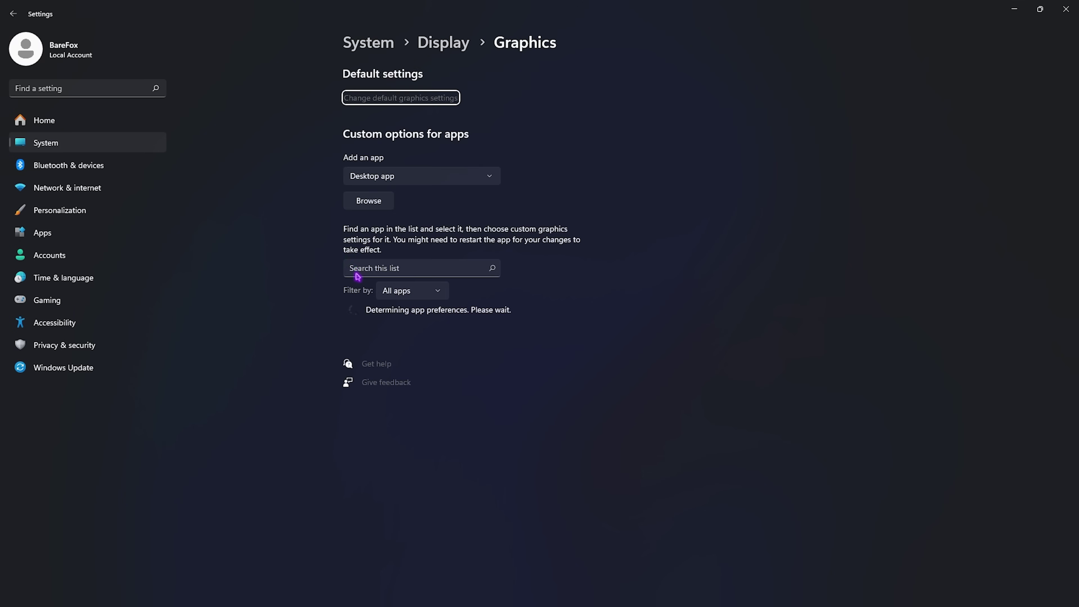
Add Wuthering Waves.exe to the Graphics per-app list.
left_click(375, 102)
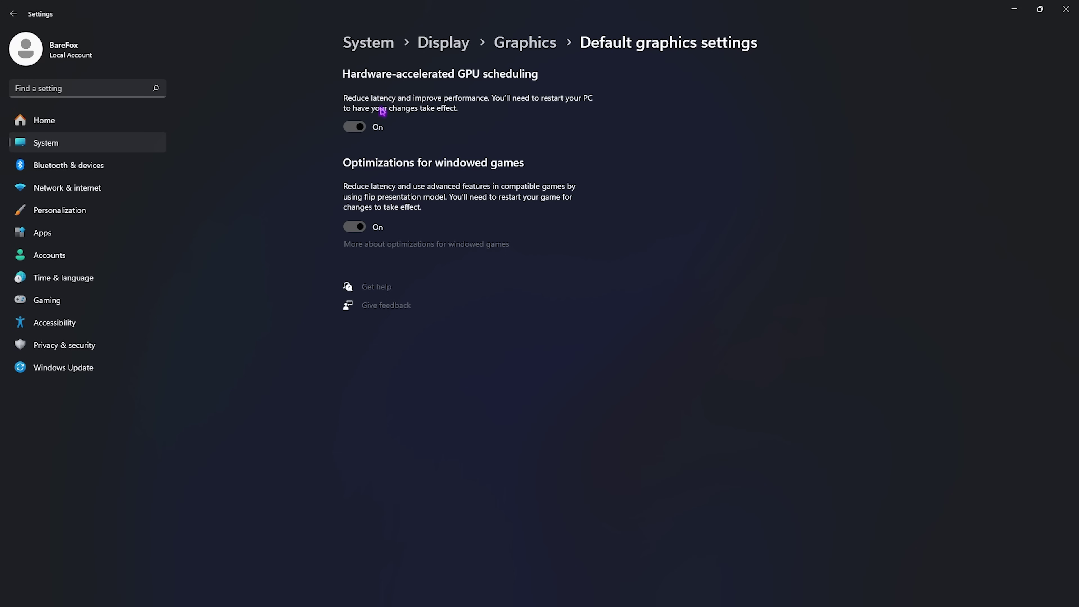
left_click(525, 45)
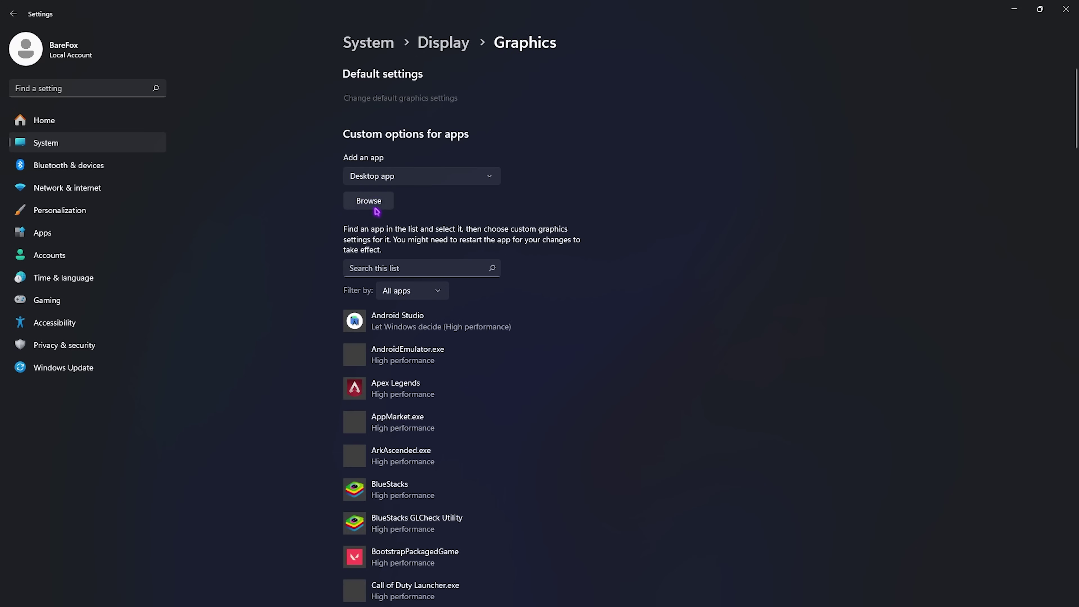
left_click(368, 200)
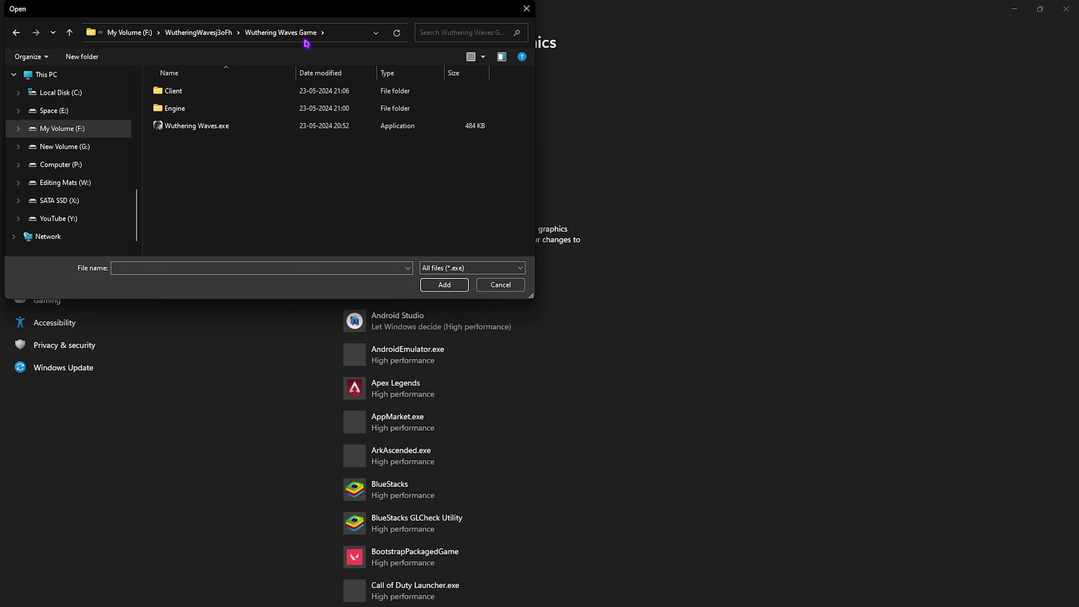
left_click(172, 130)
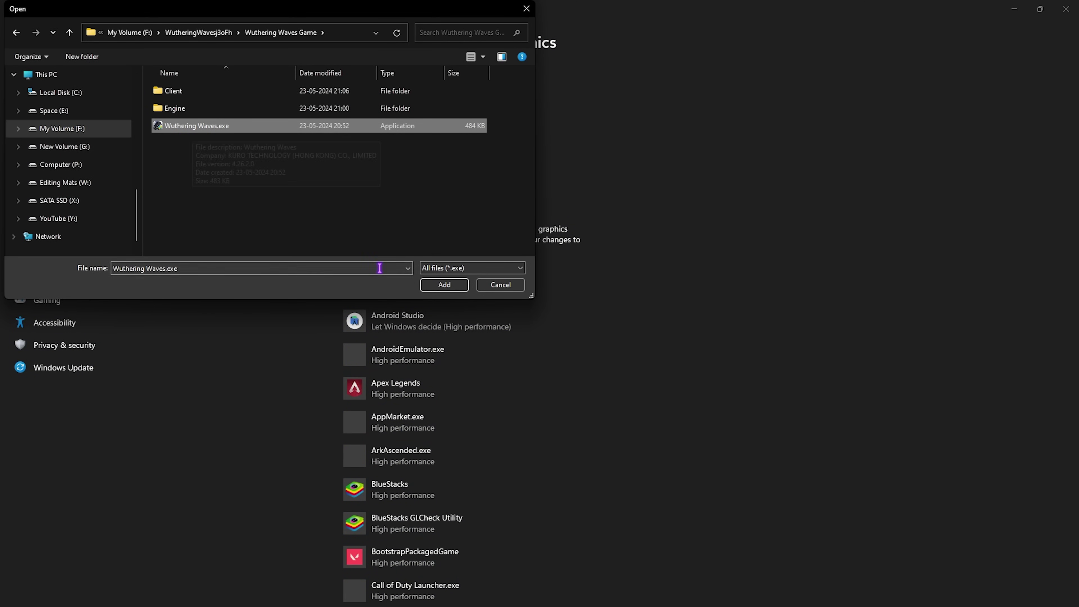
left_click(445, 286)
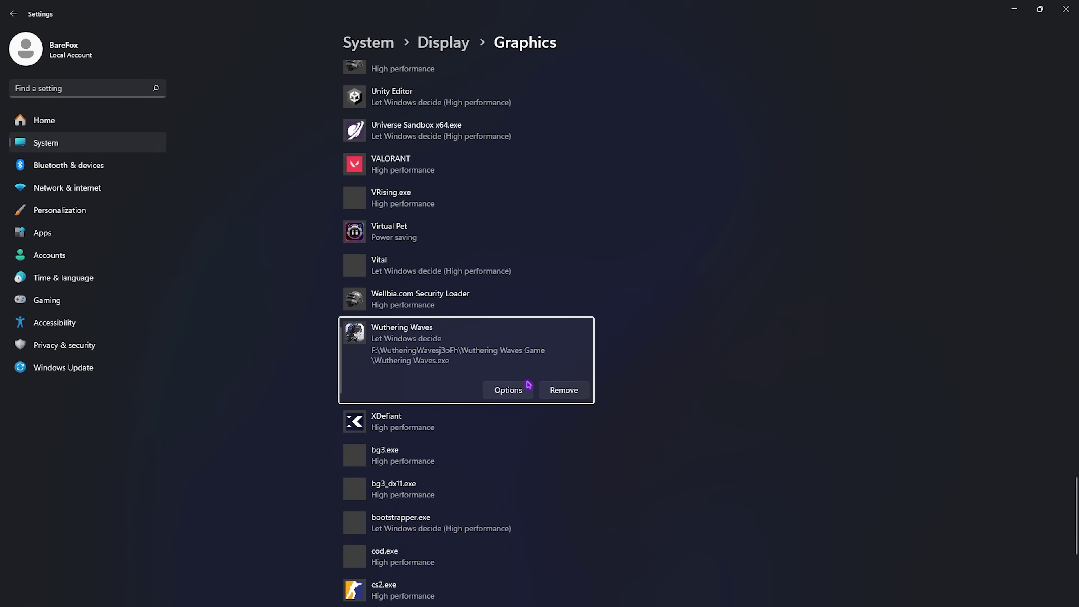
Save High performance as Wuthering Waves.exe's graphics preference and close Settings.
left_click(526, 391)
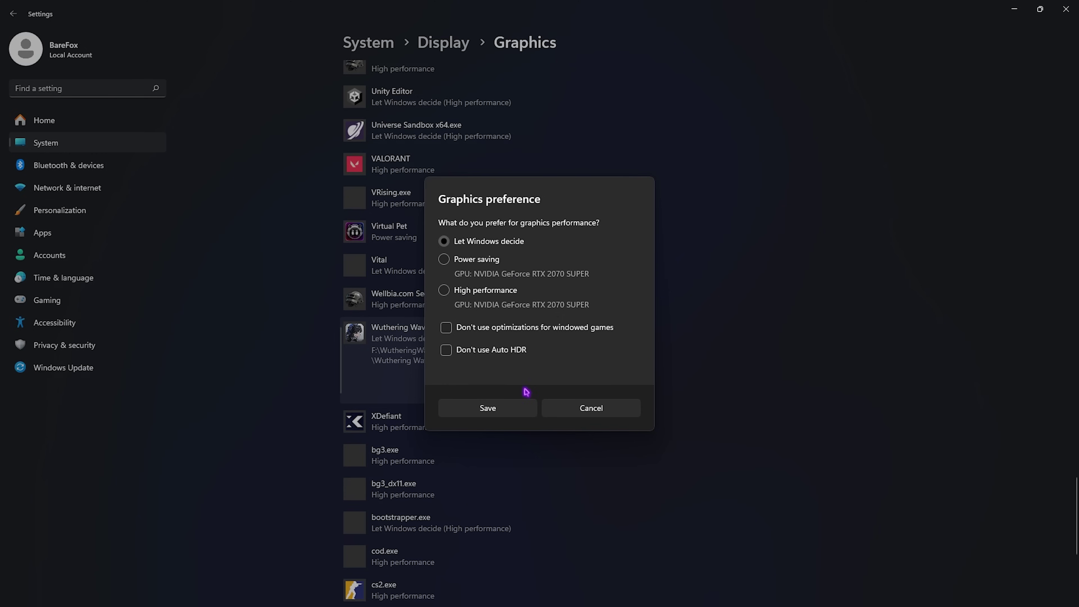
left_click(489, 409)
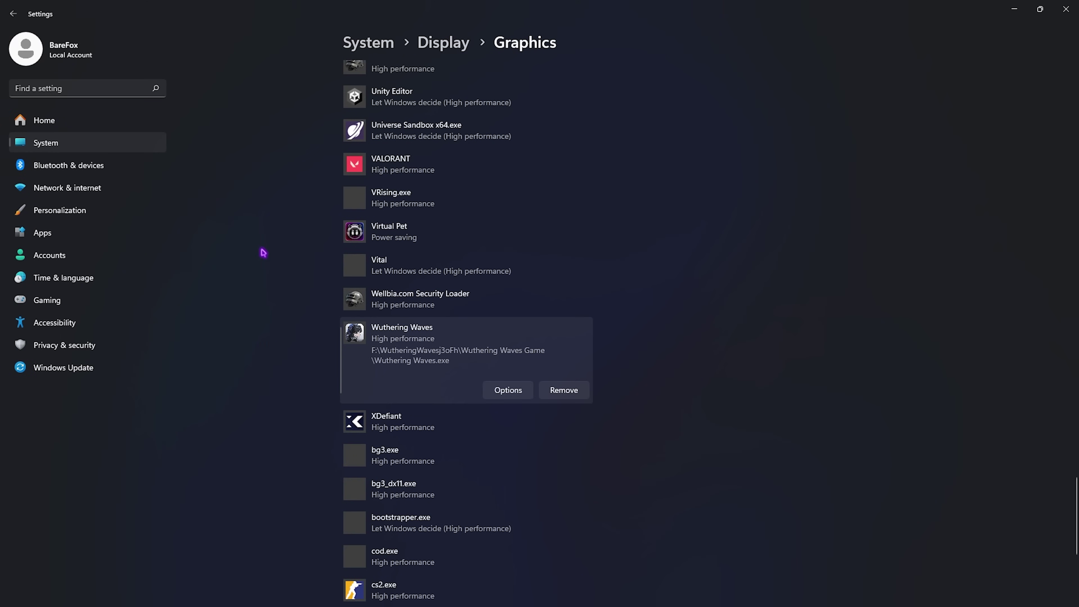
left_click(1065, 9)
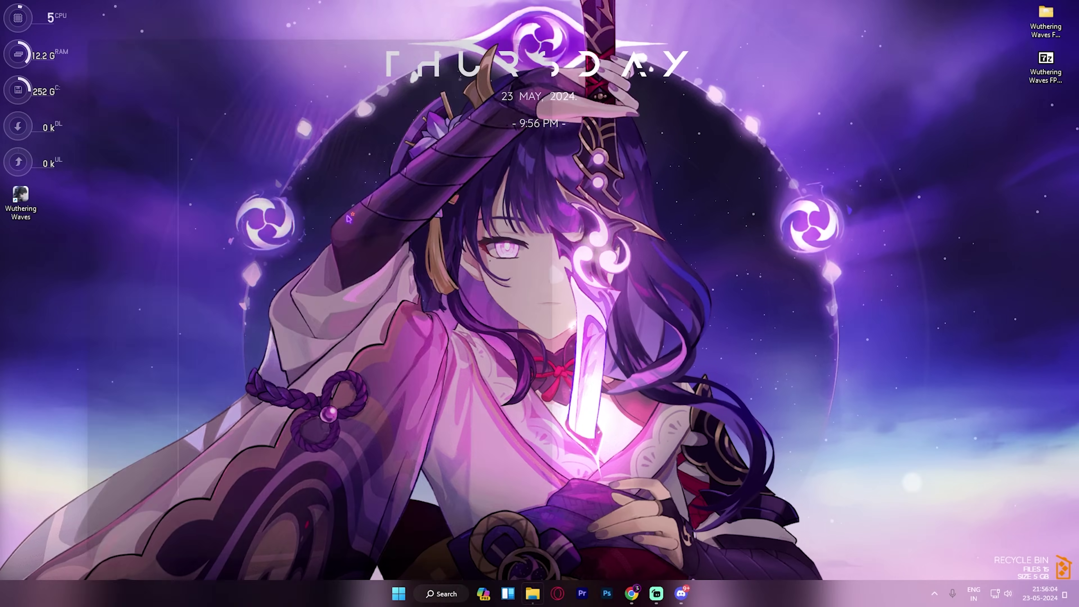
Open Properties of Wuthering Waves.exe in F:\WutheringWavesj3oFh\Wuthering Waves Game.
left_click(650, 595)
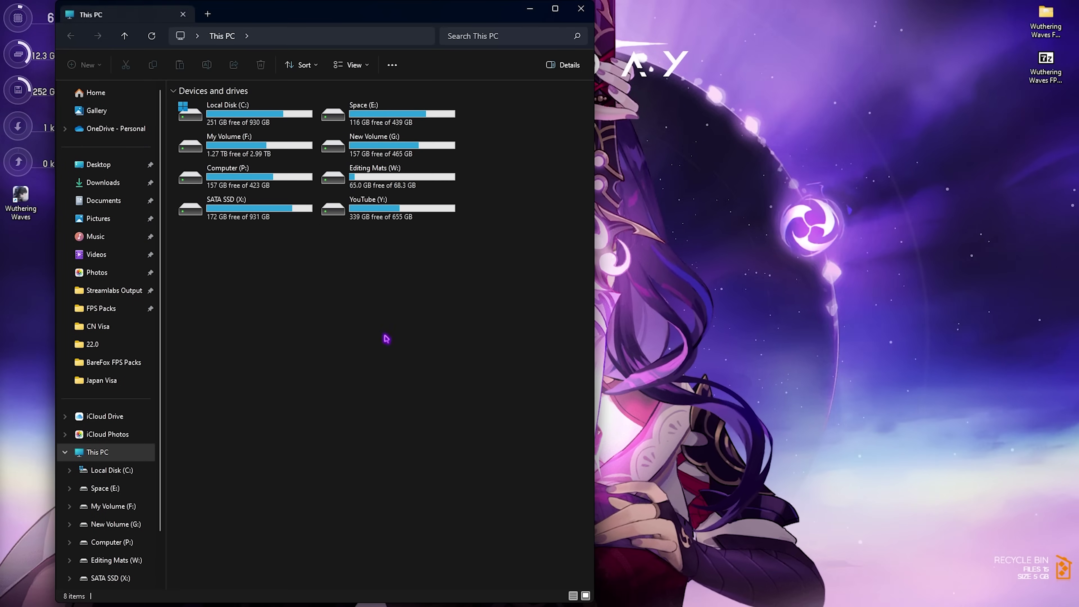
double_click(293, 142)
key("super+Up")
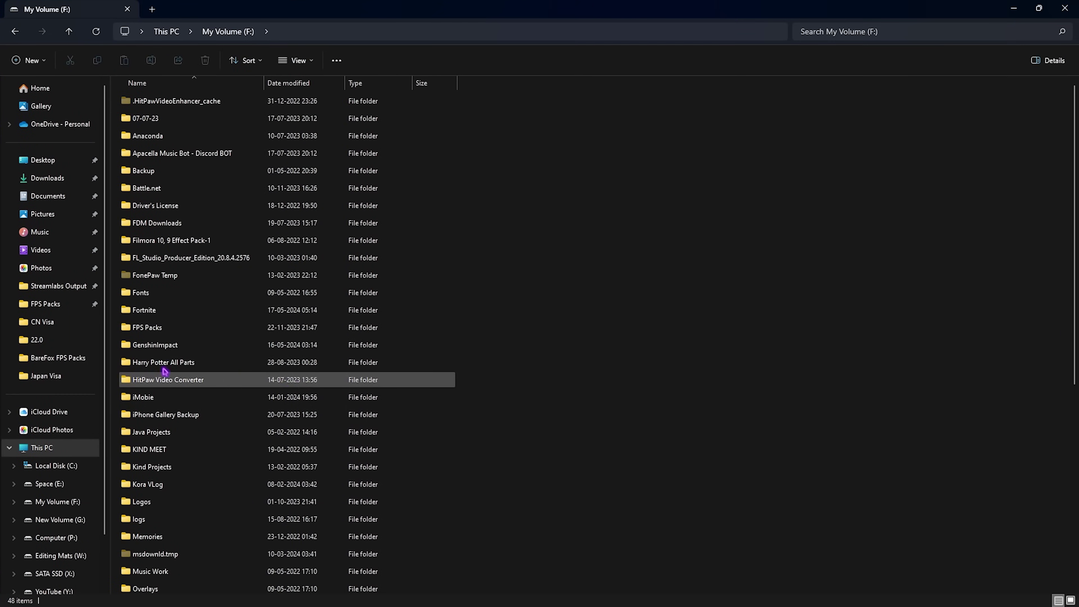
double_click(198, 310)
left_click(167, 258)
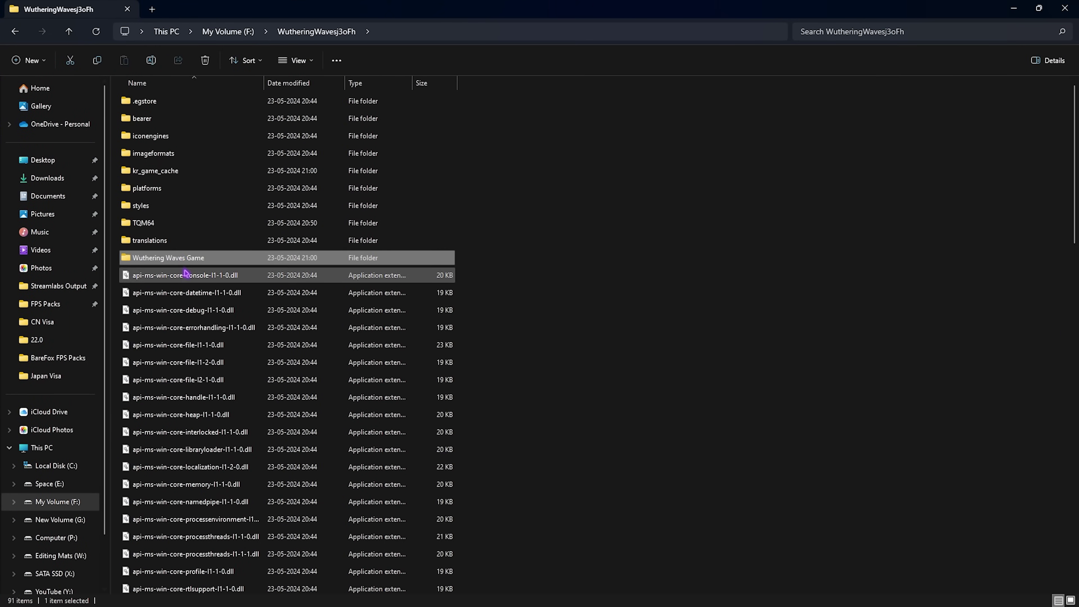
double_click(147, 260)
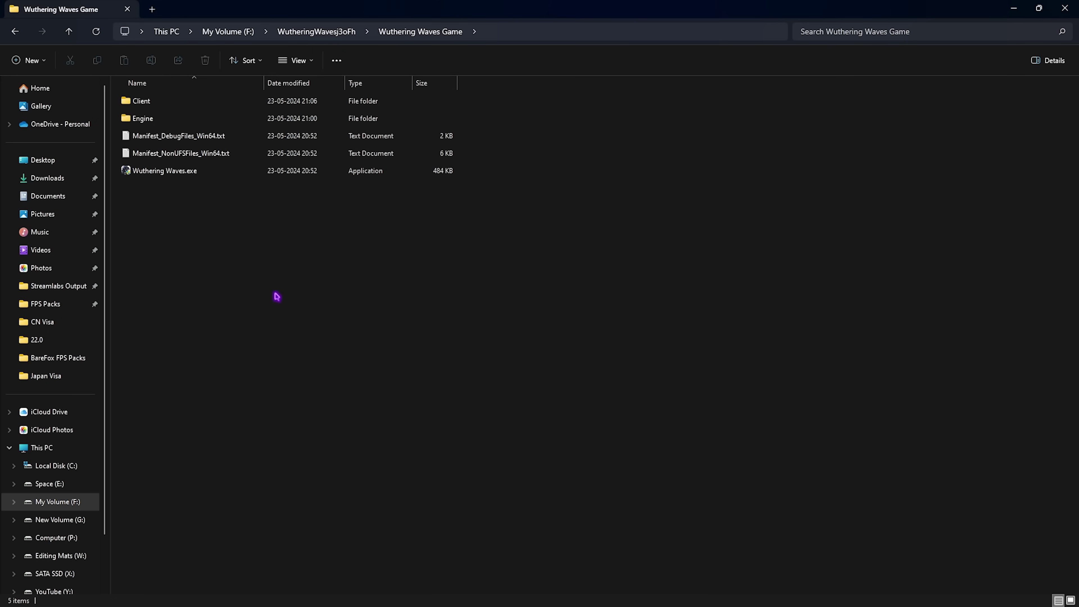
left_click(195, 172)
right_click(195, 171)
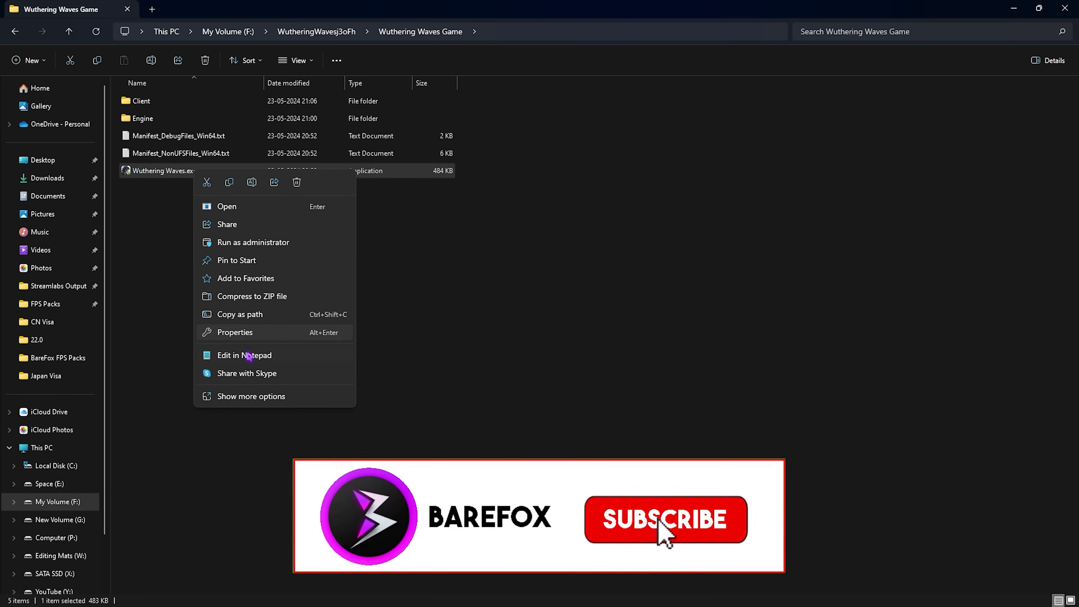
left_click(250, 335)
Disable fullscreen optimizations and set the high DPI scaling override to Application.
left_click(298, 207)
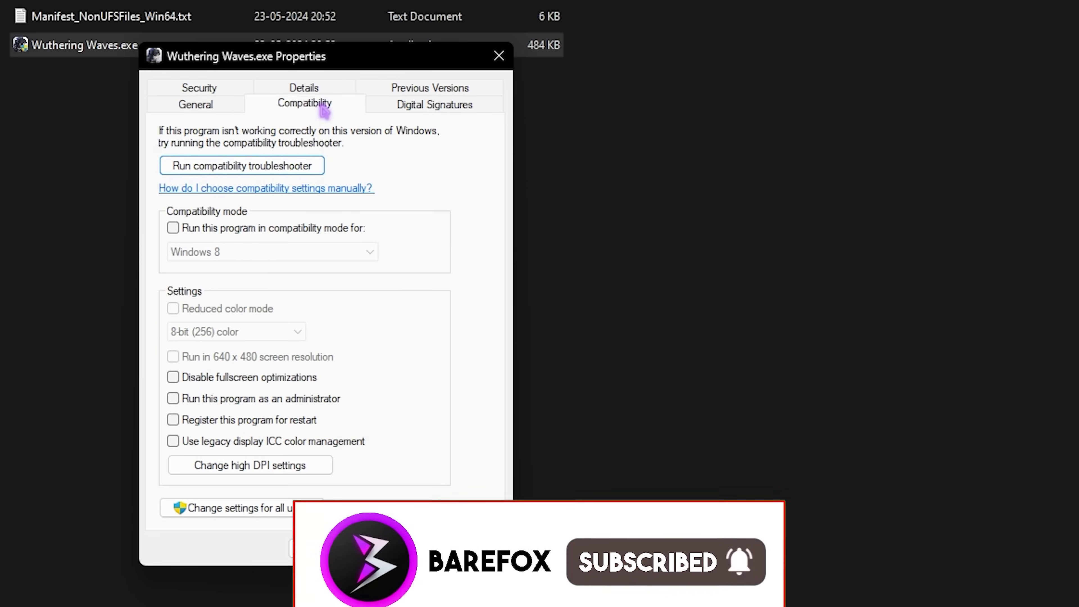
left_click(218, 372)
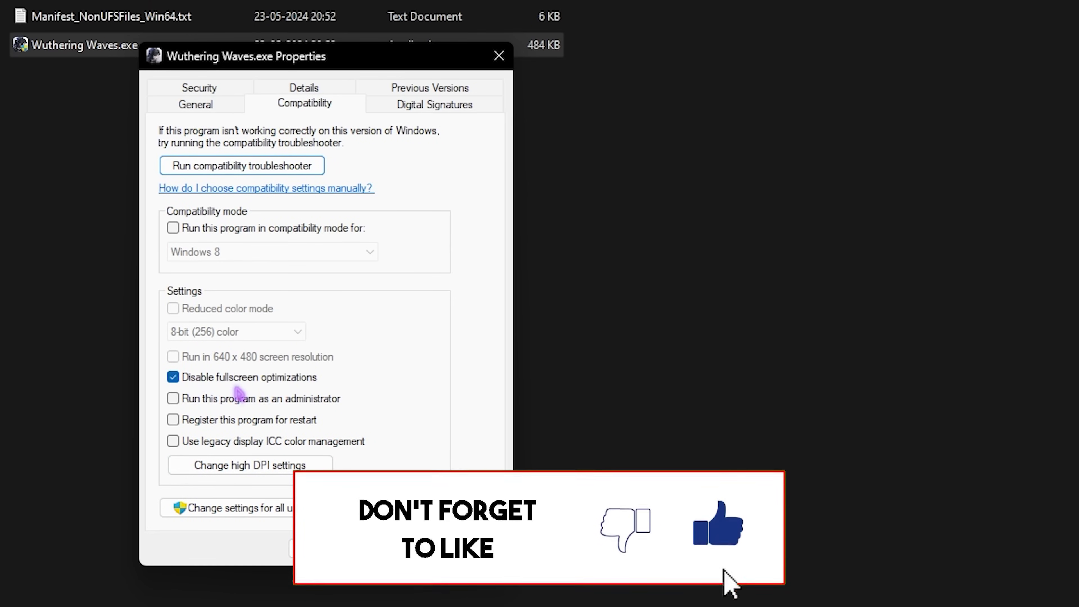
left_click(242, 468)
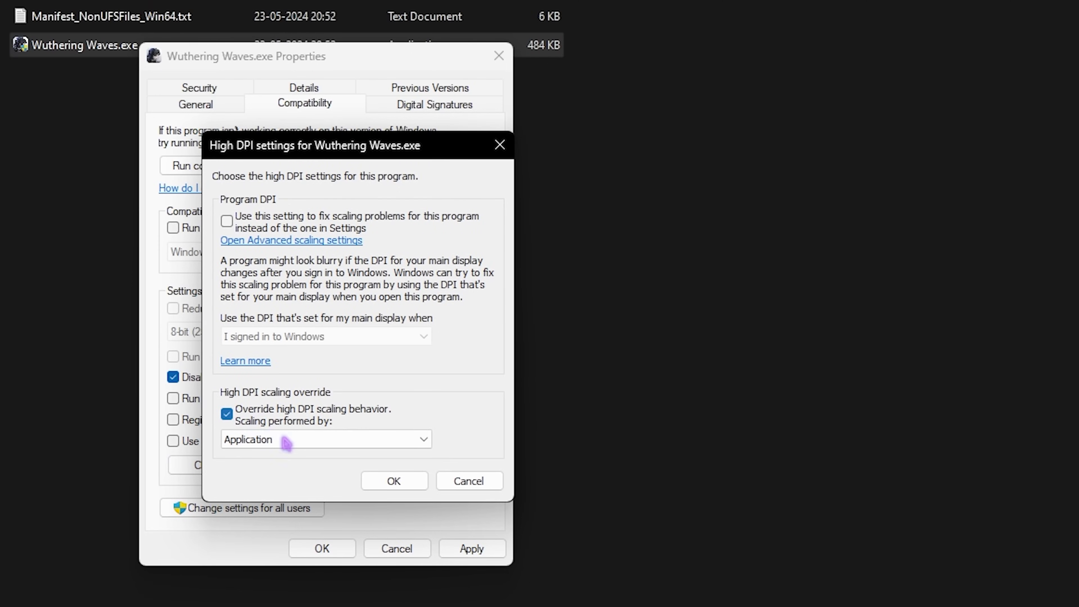
left_click(394, 481)
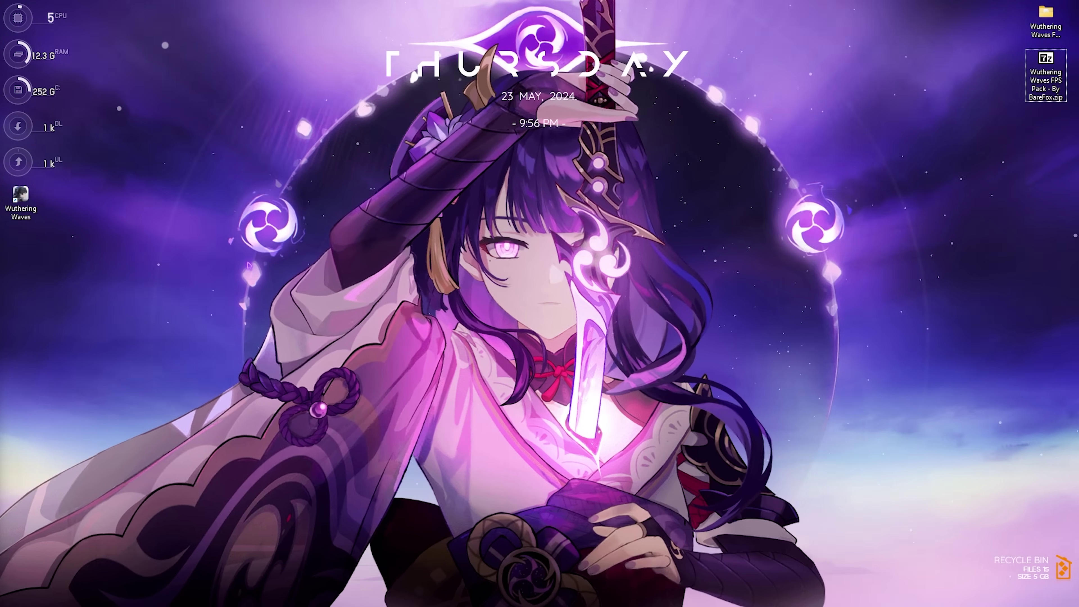
Open msconfig, hide all Microsoft services, and scroll through the remaining third-party services.
key("super")
type("msconfig")
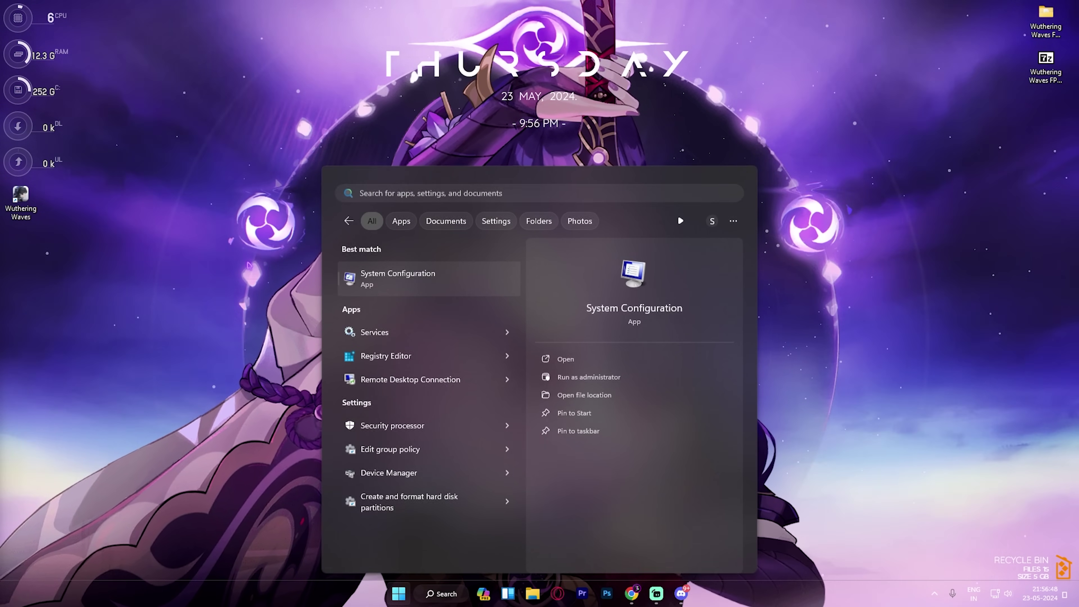
key("Return")
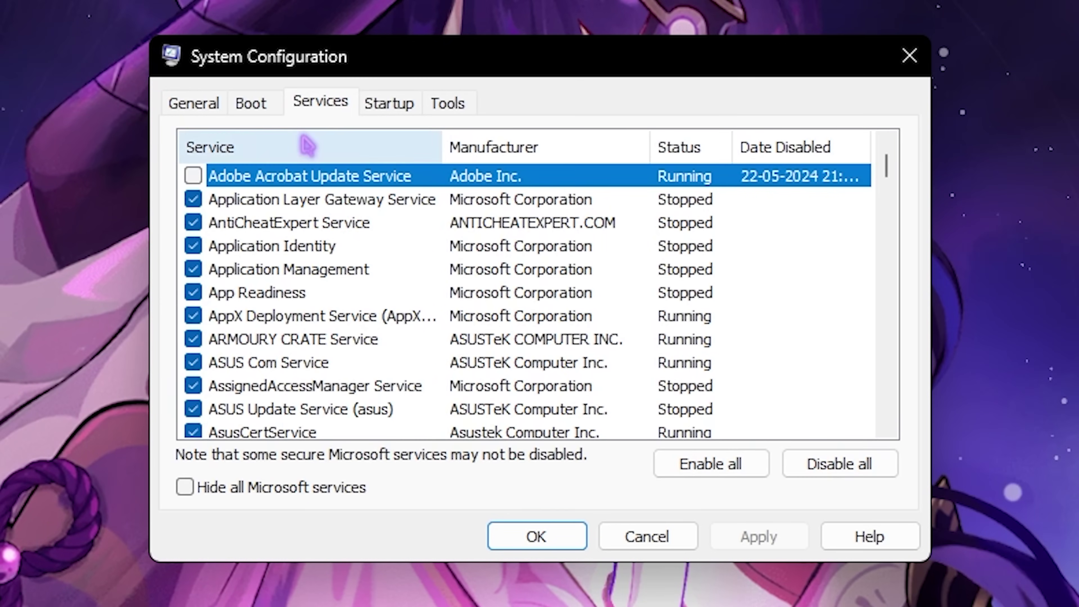
left_click(185, 487)
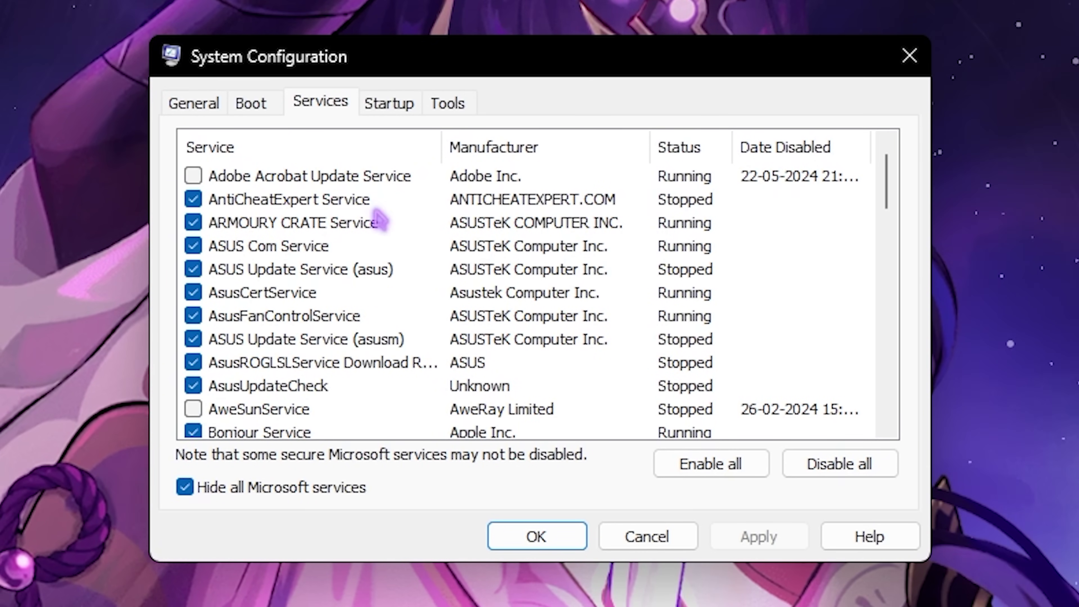
scroll(375, 255, "down", 2)
scroll(382, 284, "up", 2)
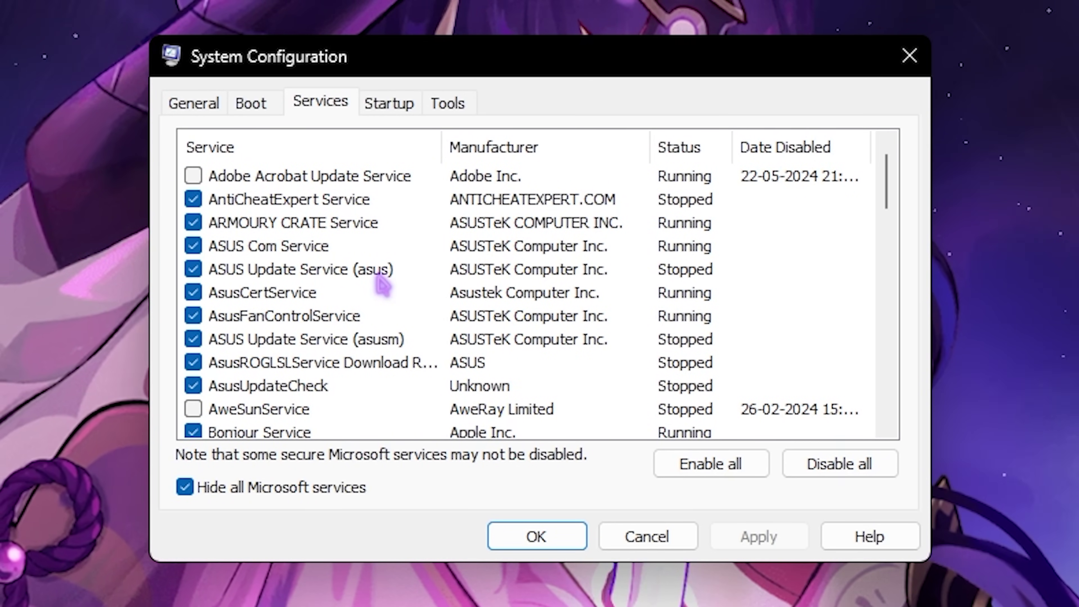
scroll(383, 284, "down", 1)
scroll(251, 344, "down", 1)
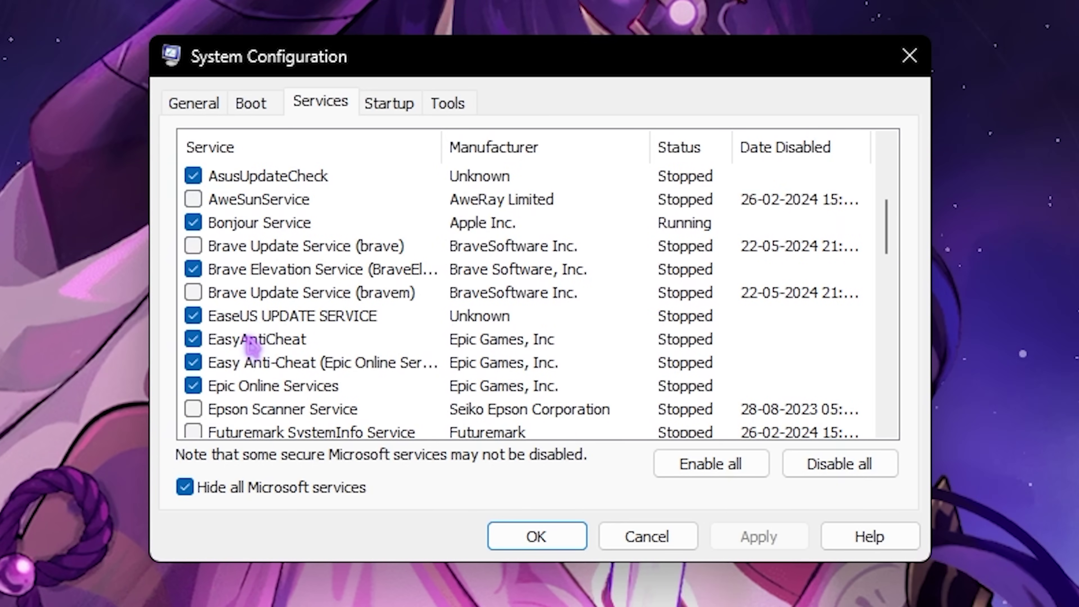
scroll(252, 345, "down", 1)
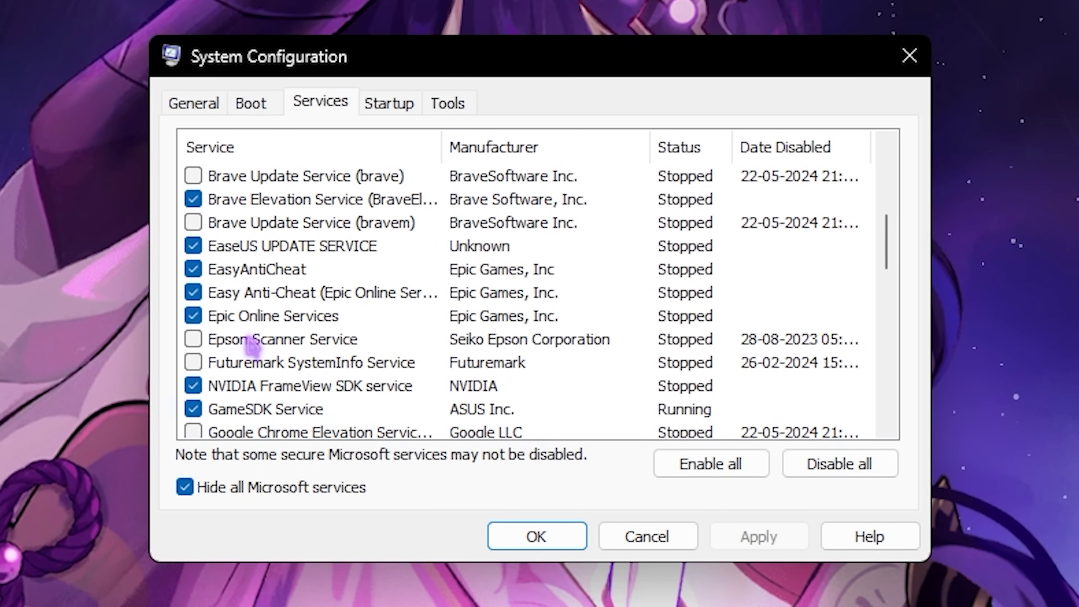
scroll(251, 345, "down", 4)
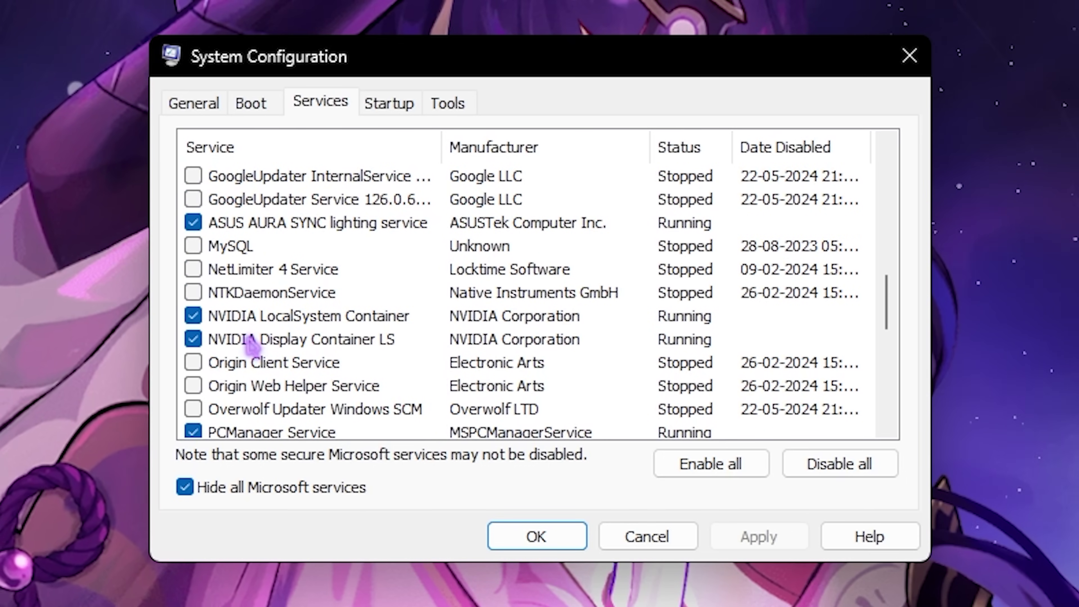
scroll(251, 345, "down", 1)
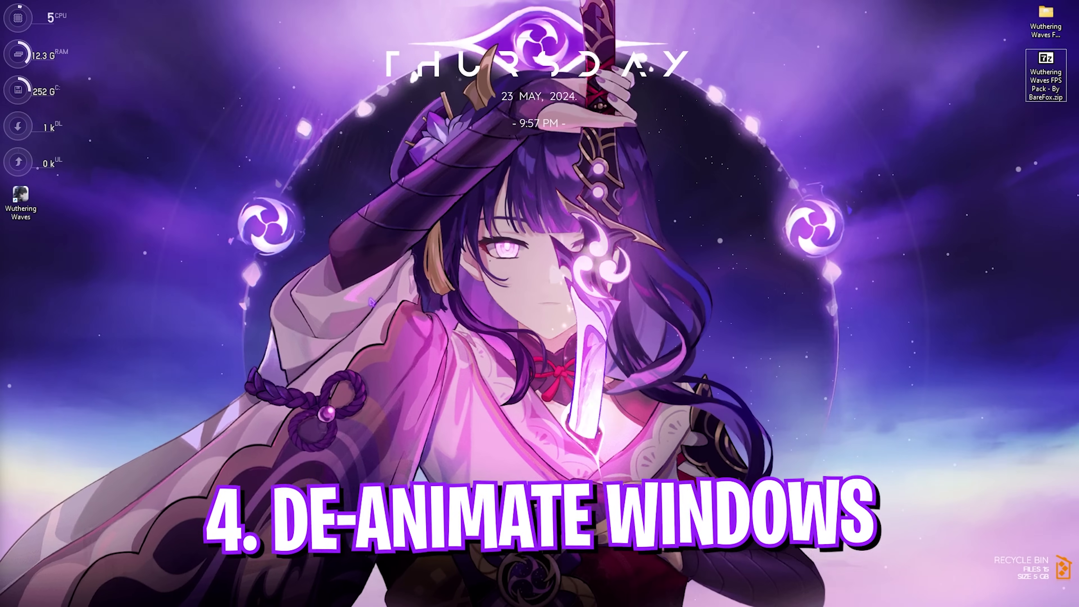
Open Performance Options via 'adjust' and apply Adjust for best performance.
key("super")
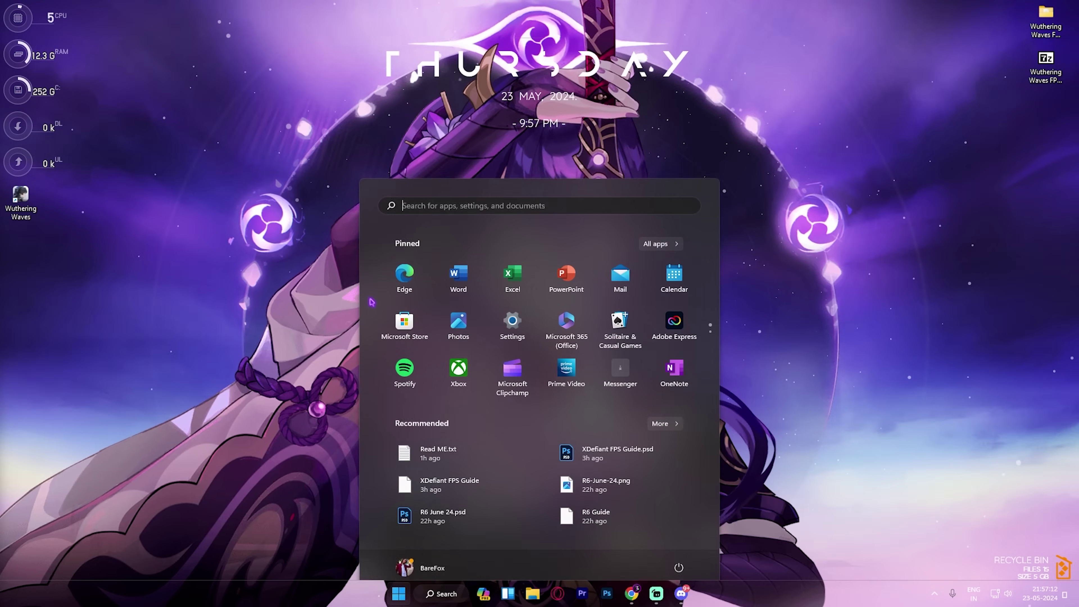
type("adjust")
key("Return")
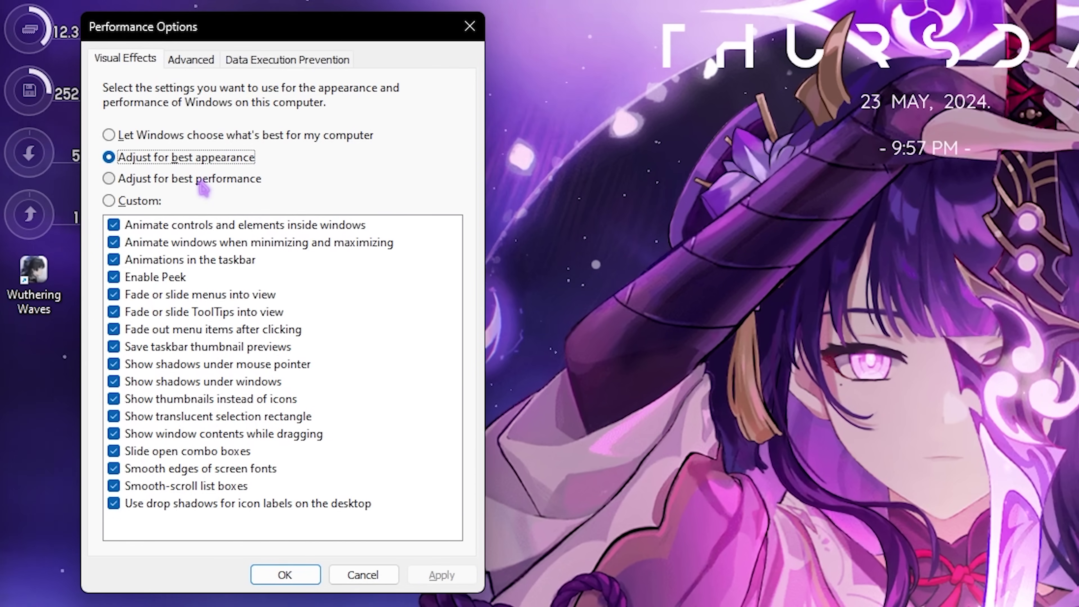
left_click(117, 141)
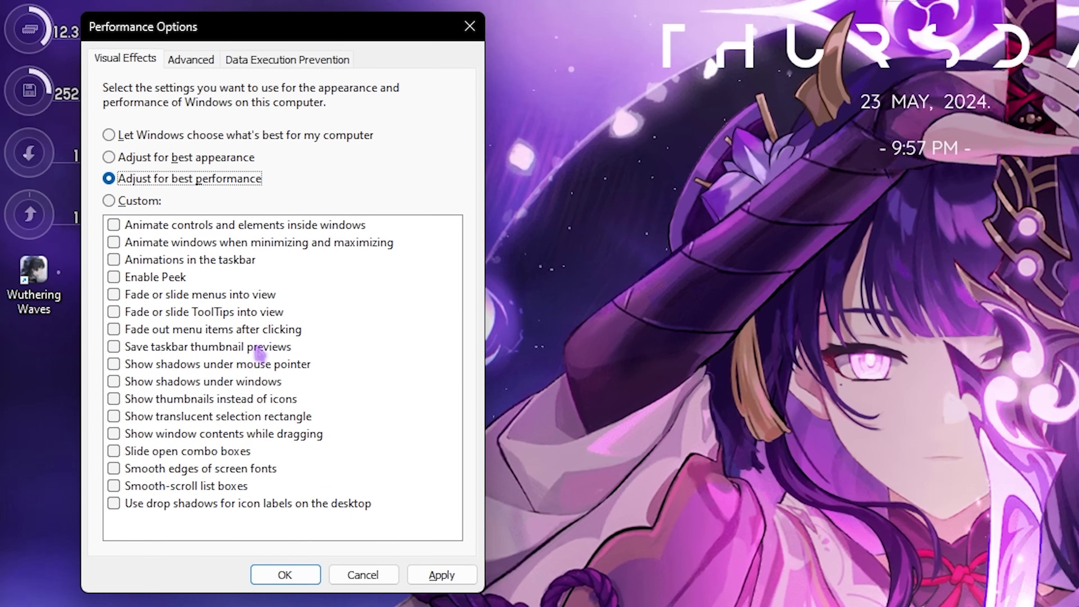
Re-enable taskbar thumbnail previews, thumbnails instead of icons, smooth font edges and window contents while dragging.
left_click(114, 347)
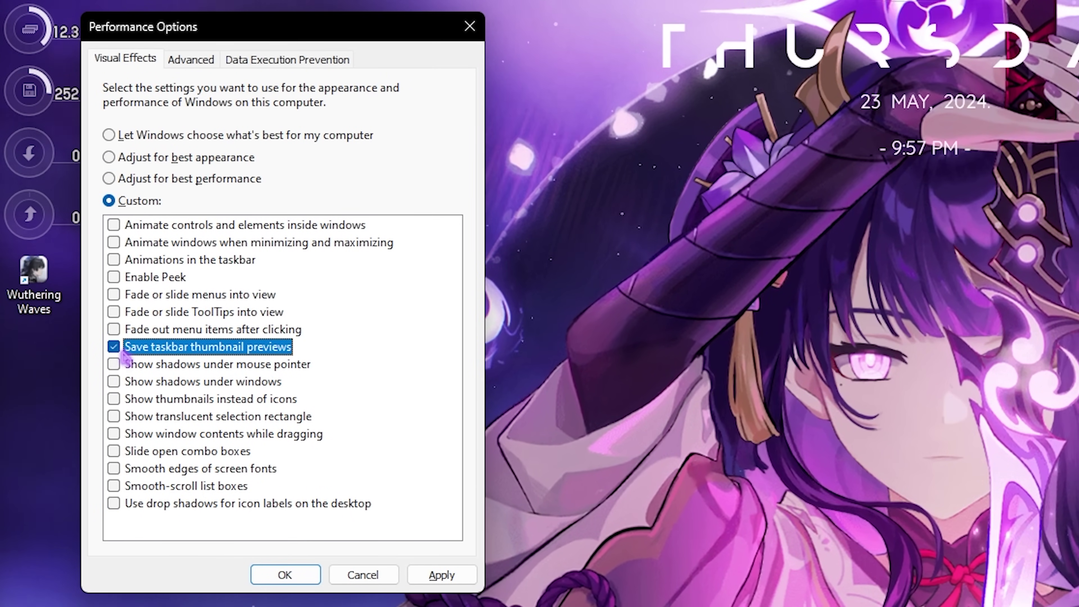
left_click(113, 399)
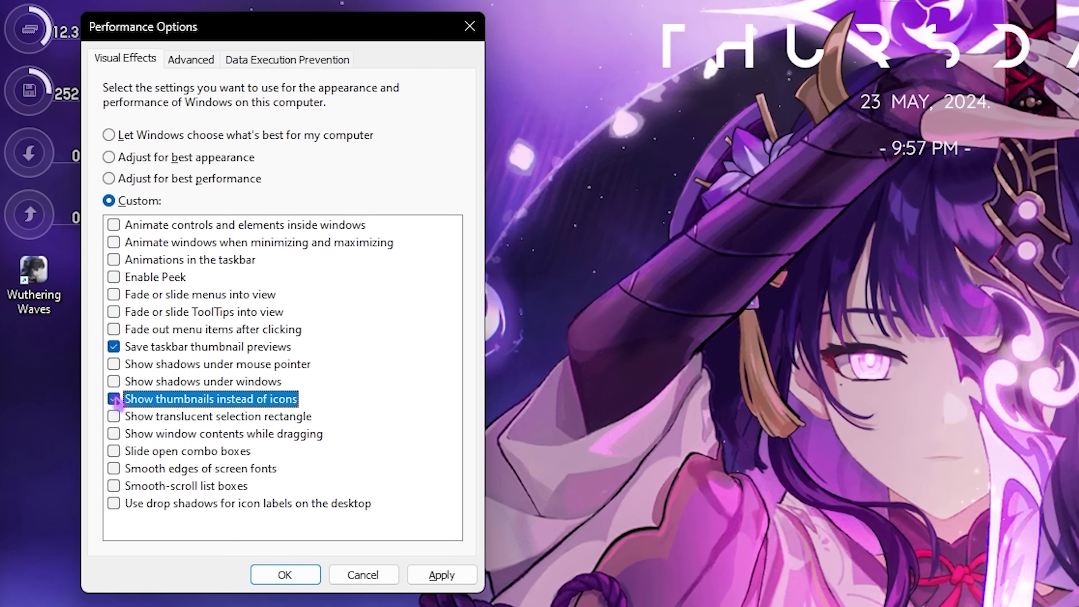
left_click(114, 468)
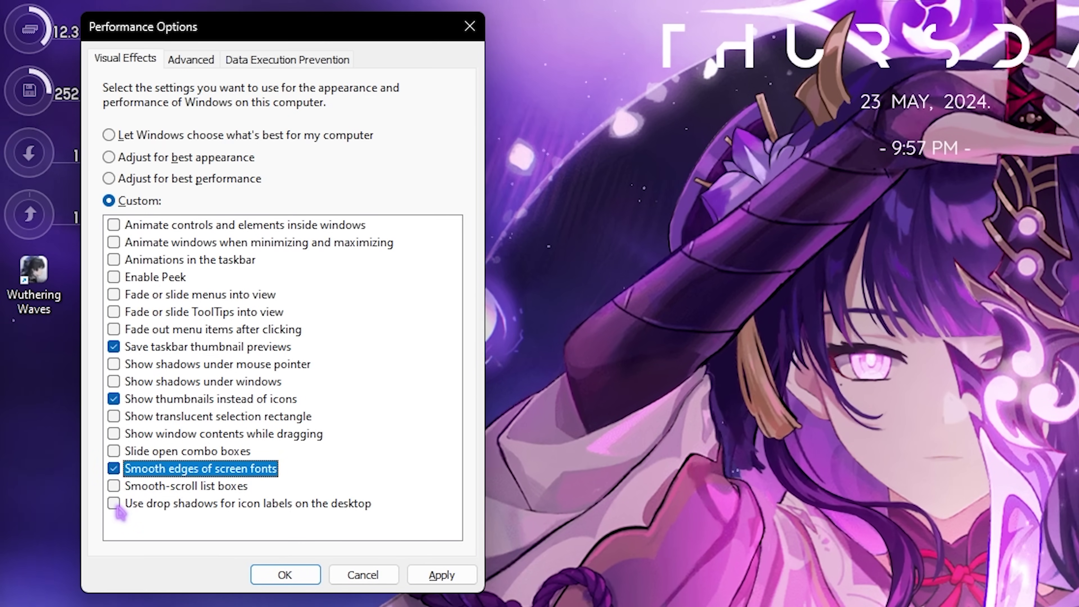
left_click(114, 433)
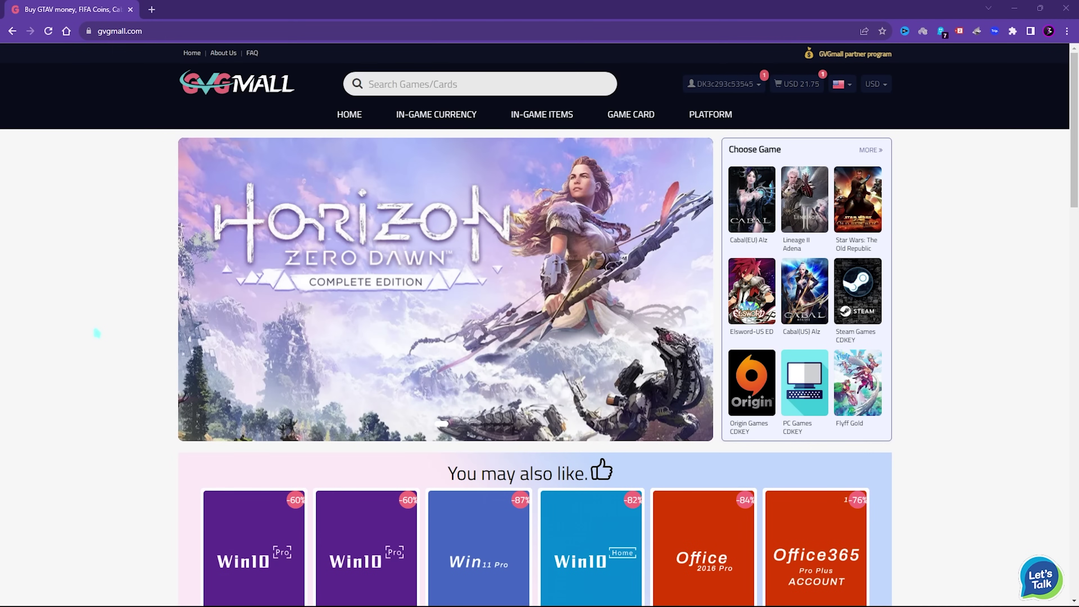
Browse the gvgmall.com homepage and category menus to the MS Win 10 Pro OEM KEY GLOBAL listing.
scroll(96, 332, "down", 5)
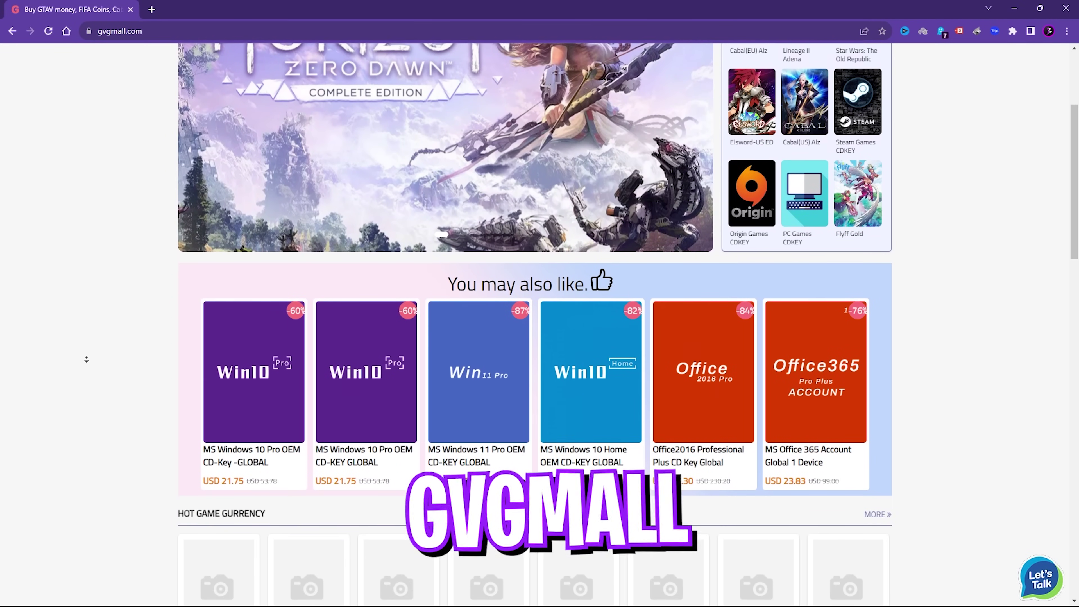
scroll(86, 359, "down", 6)
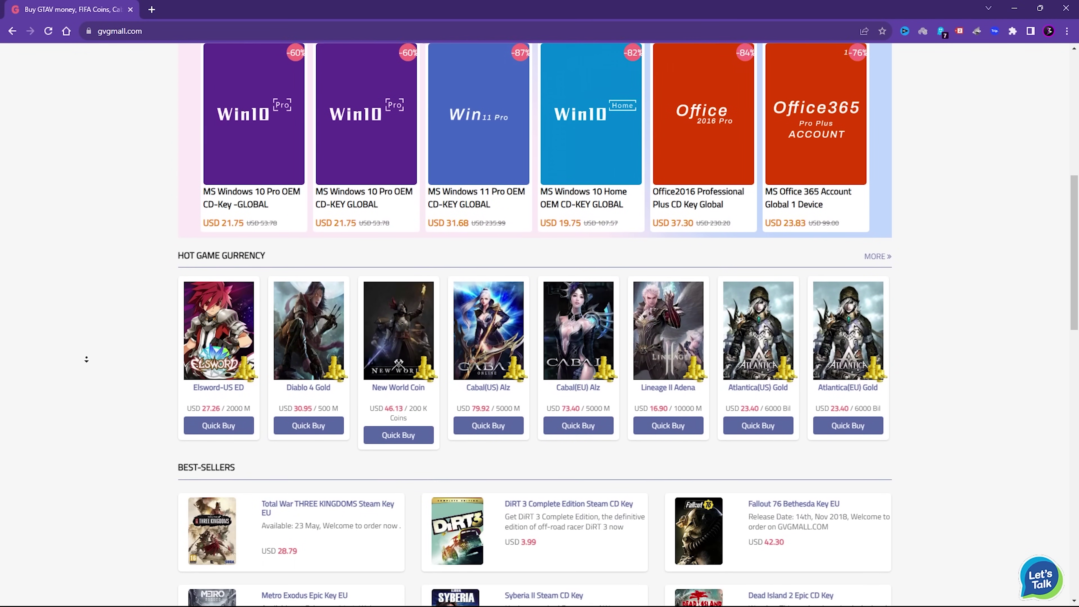
scroll(86, 359, "down", 4)
scroll(88, 362, "up", 8)
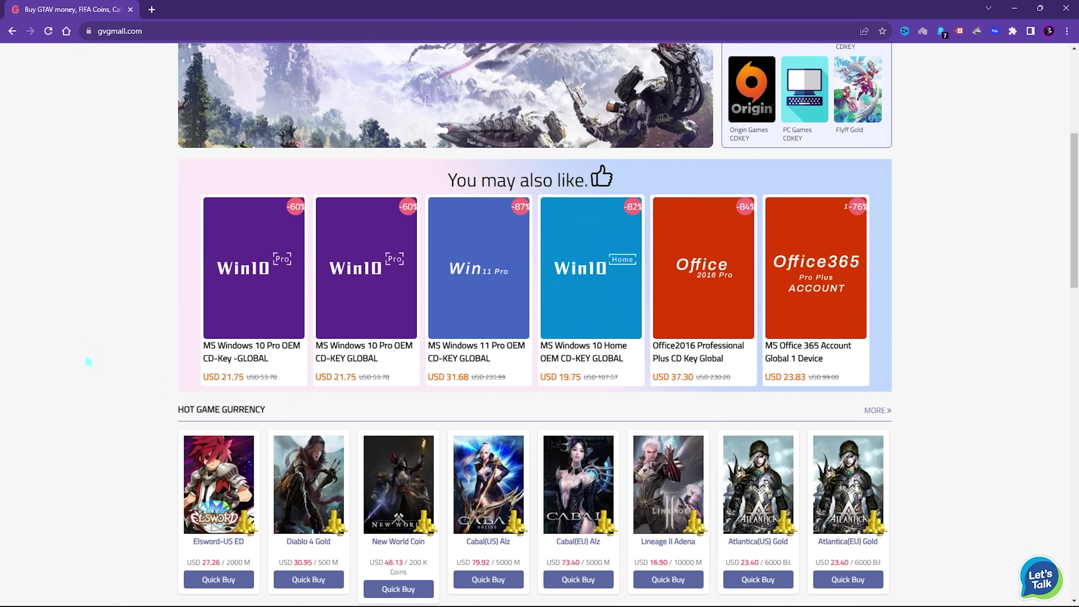
scroll(88, 361, "up", 6)
mouse_move(552, 119)
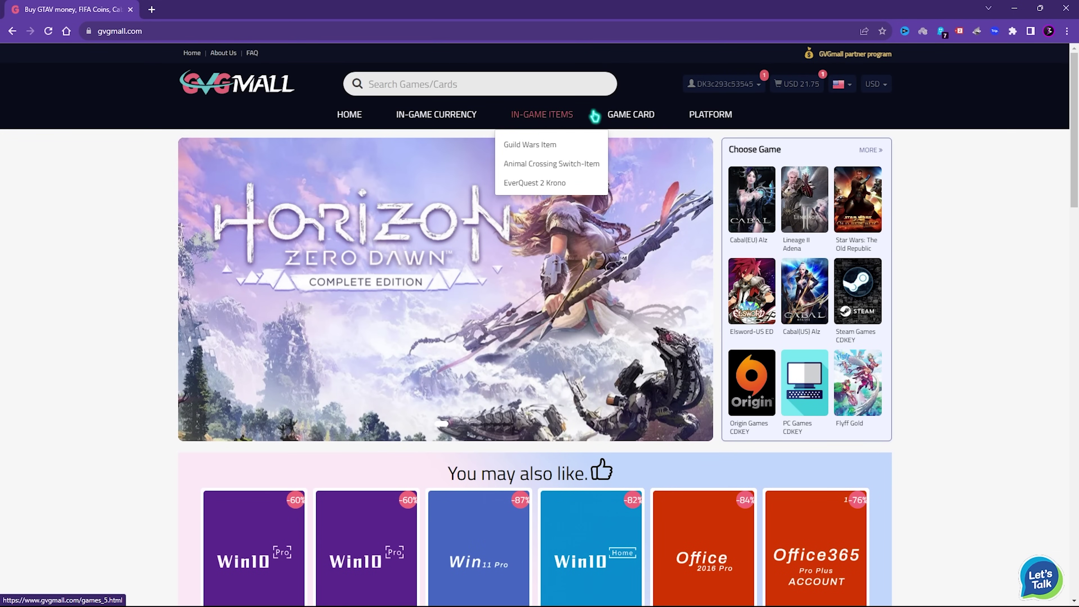
mouse_move(678, 126)
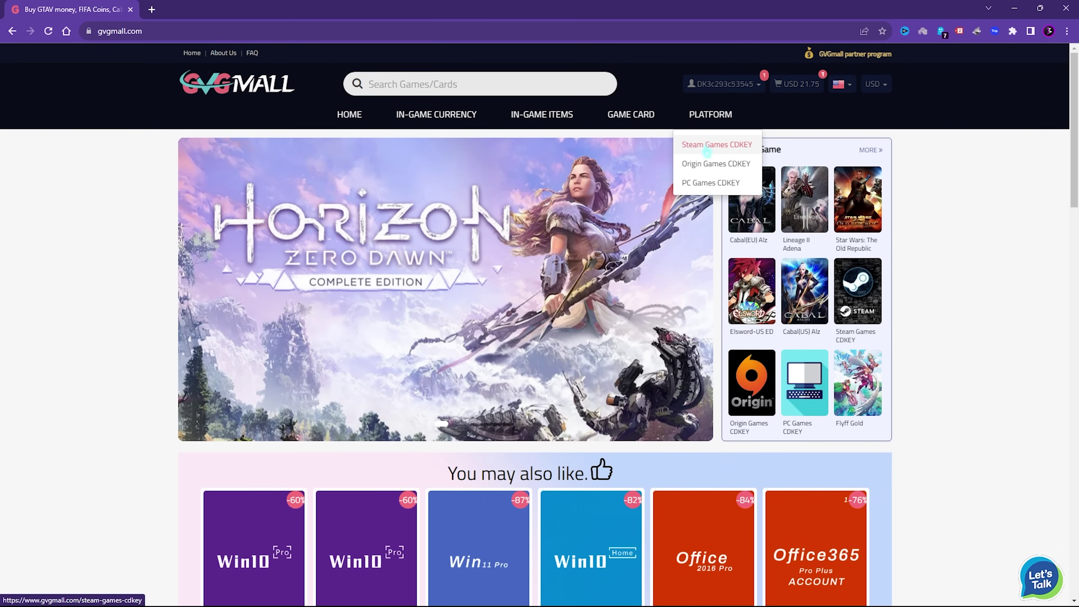
mouse_move(544, 188)
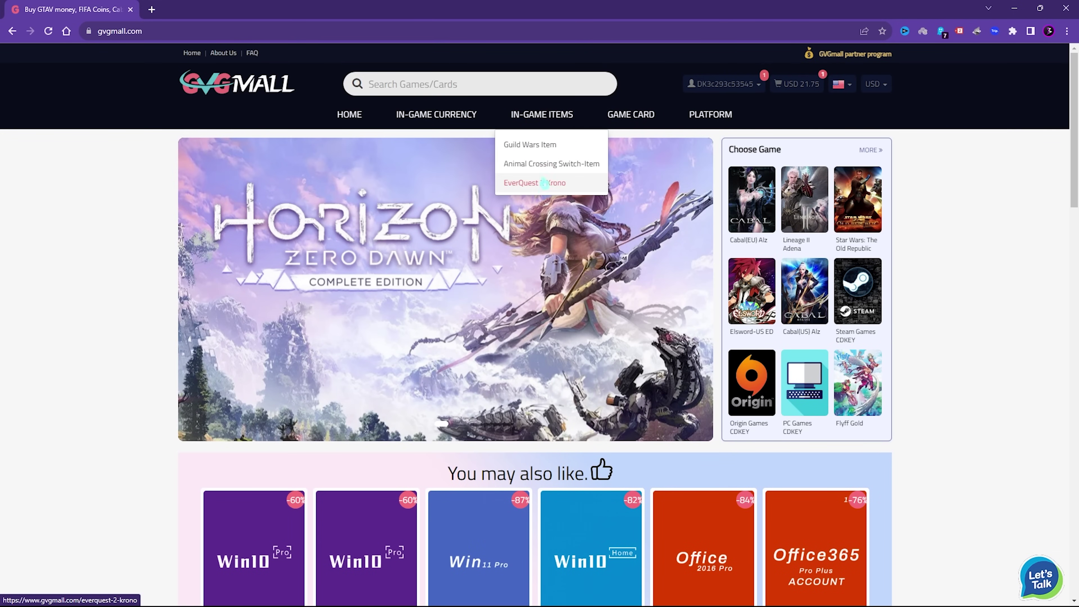
mouse_move(433, 116)
scroll(441, 304, "down", 5)
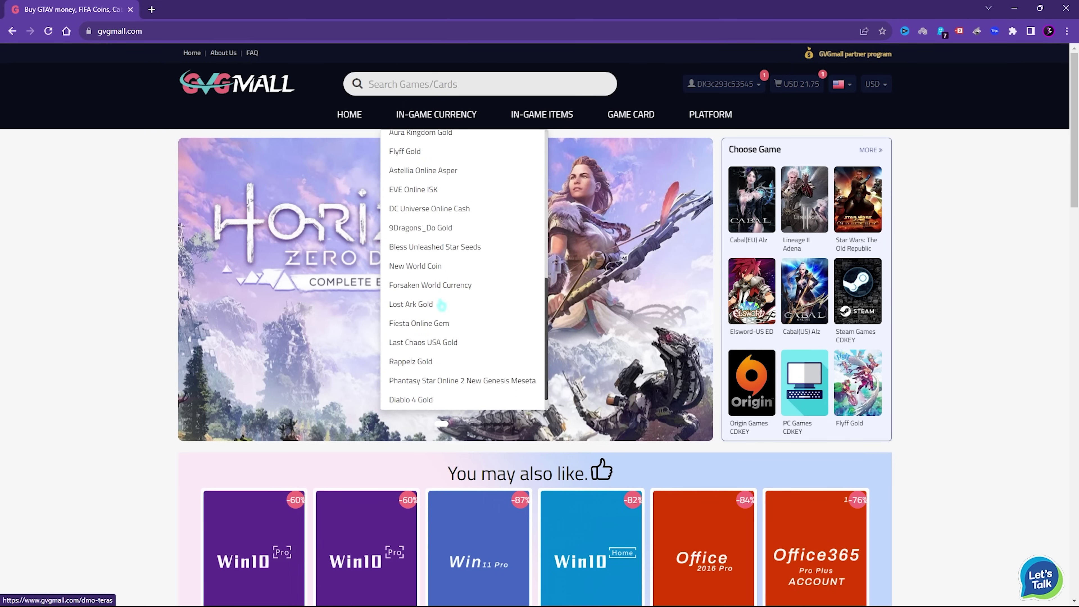
scroll(90, 310, "down", 4)
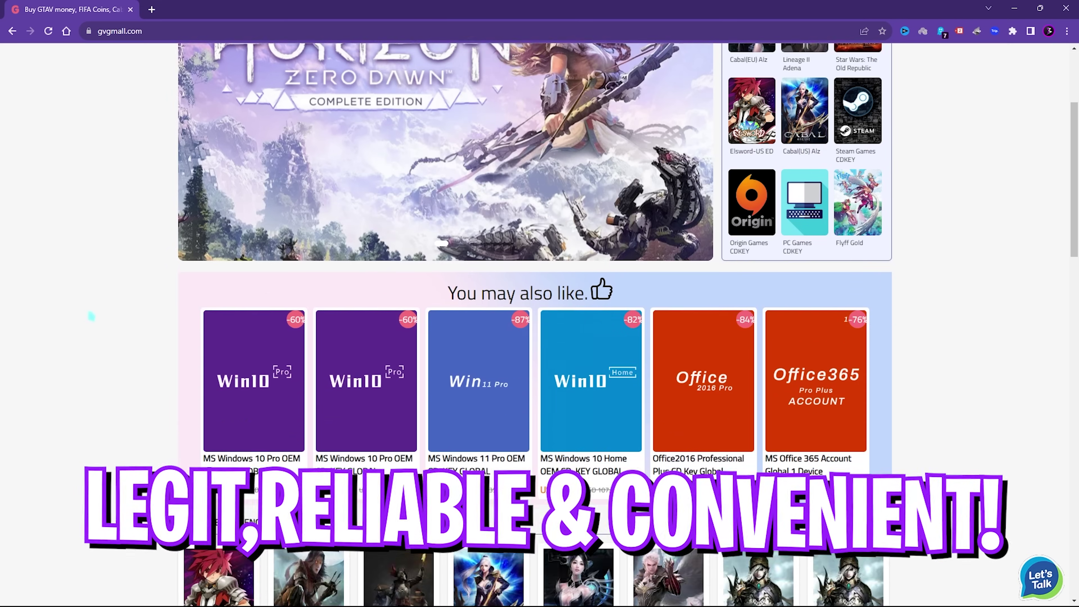
scroll(92, 316, "up", 4)
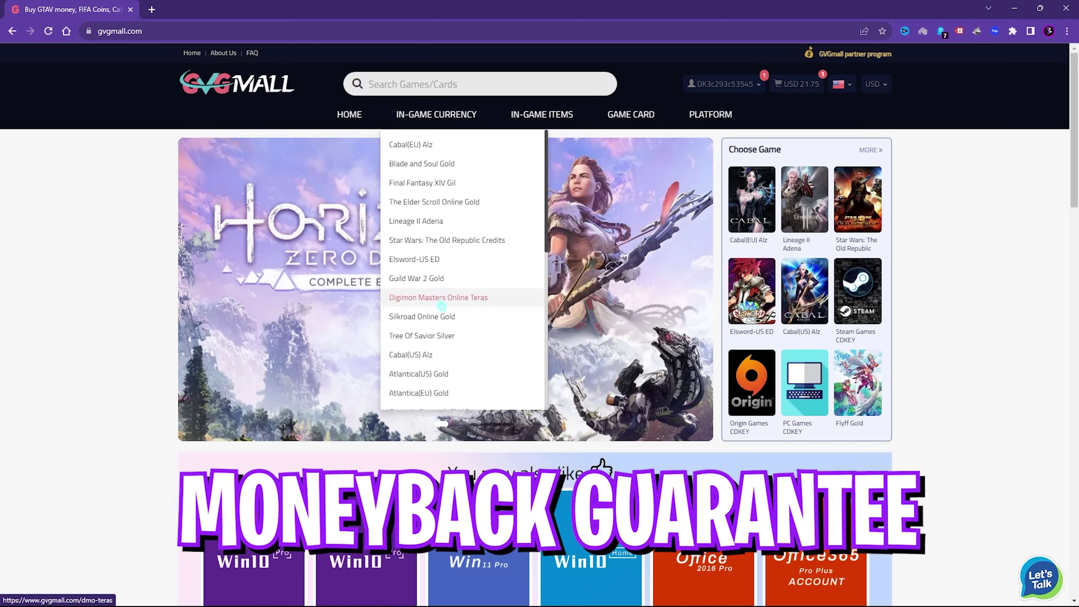
scroll(441, 306, "down", 3)
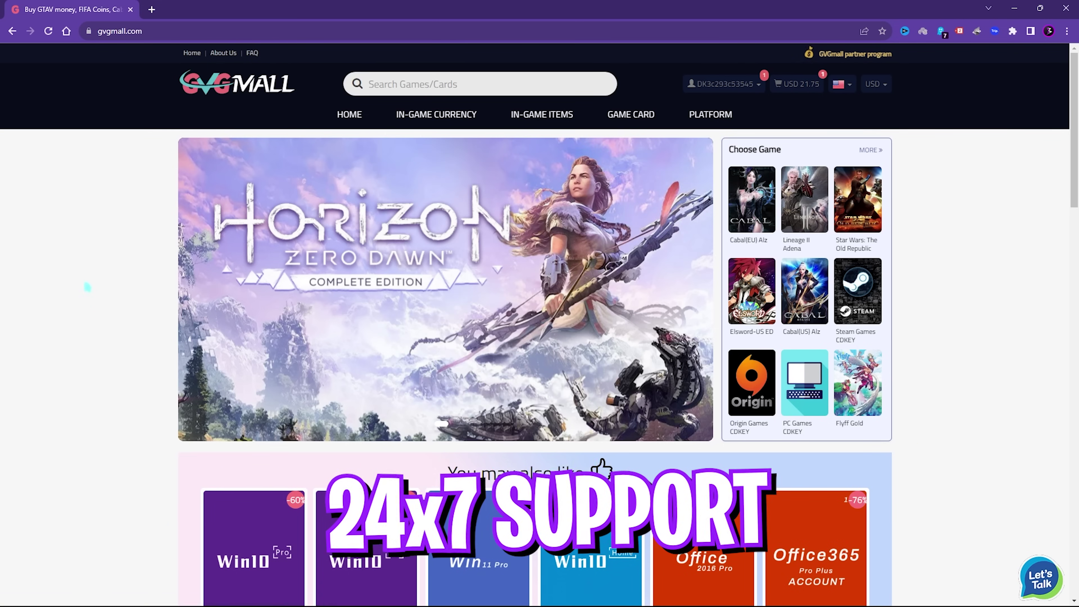
scroll(87, 287, "down", 5)
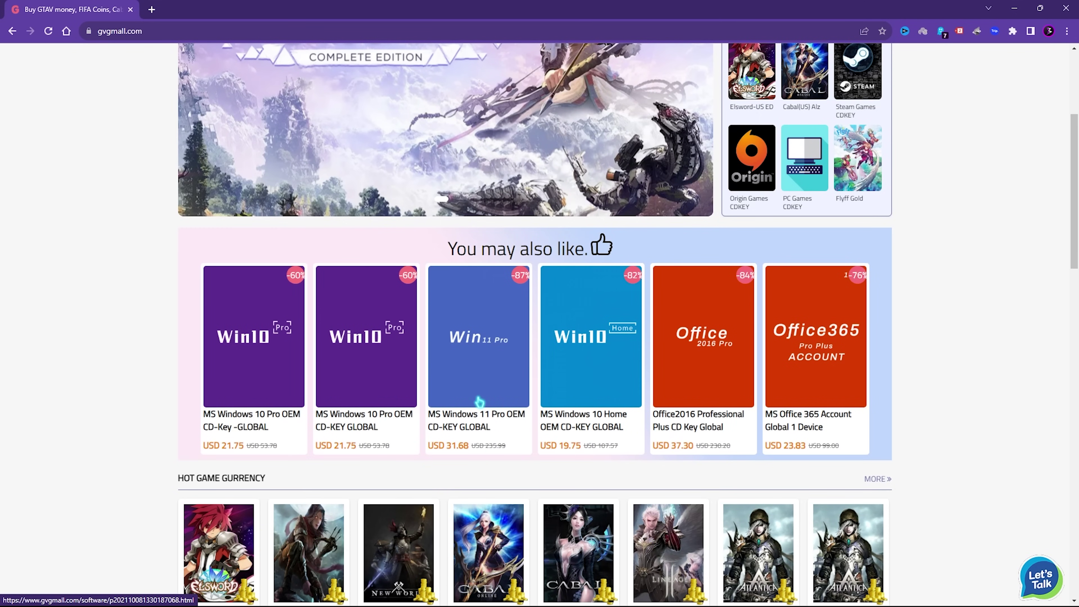
scroll(479, 401, "up", 1)
scroll(274, 417, "down", 1)
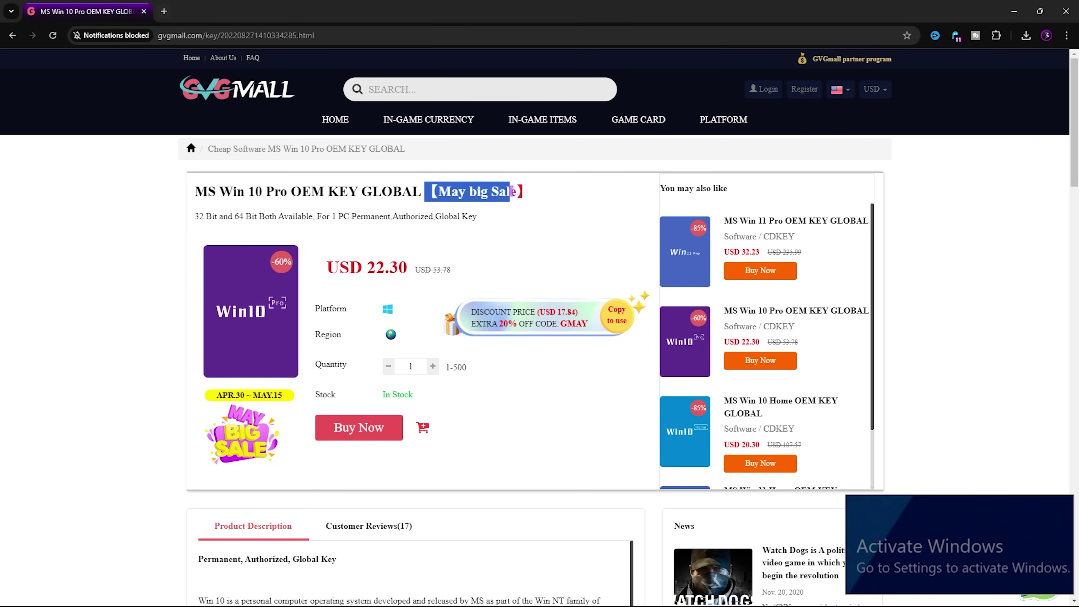
Highlight the May big Sale tag and the USD 22.30 sale price.
left_click_drag(425, 192, 503, 190)
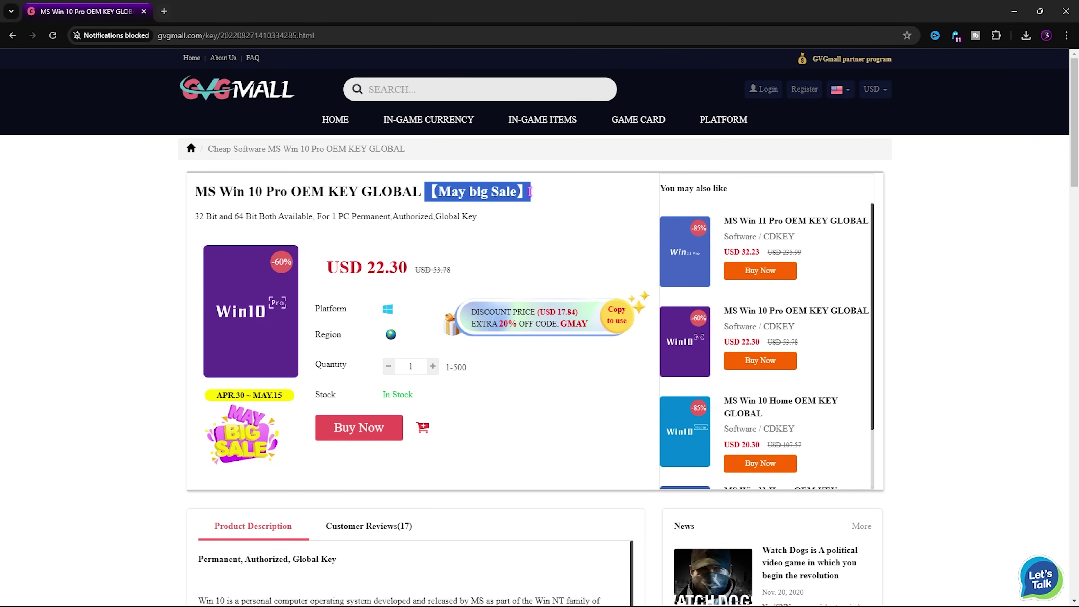
left_click_drag(380, 267, 366, 267)
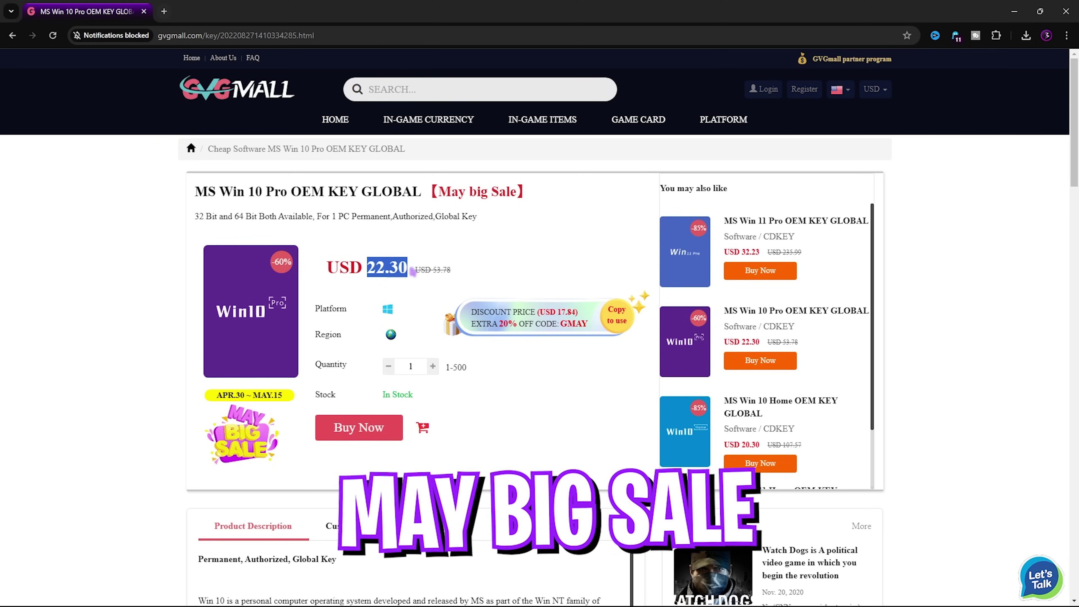
left_click(366, 268)
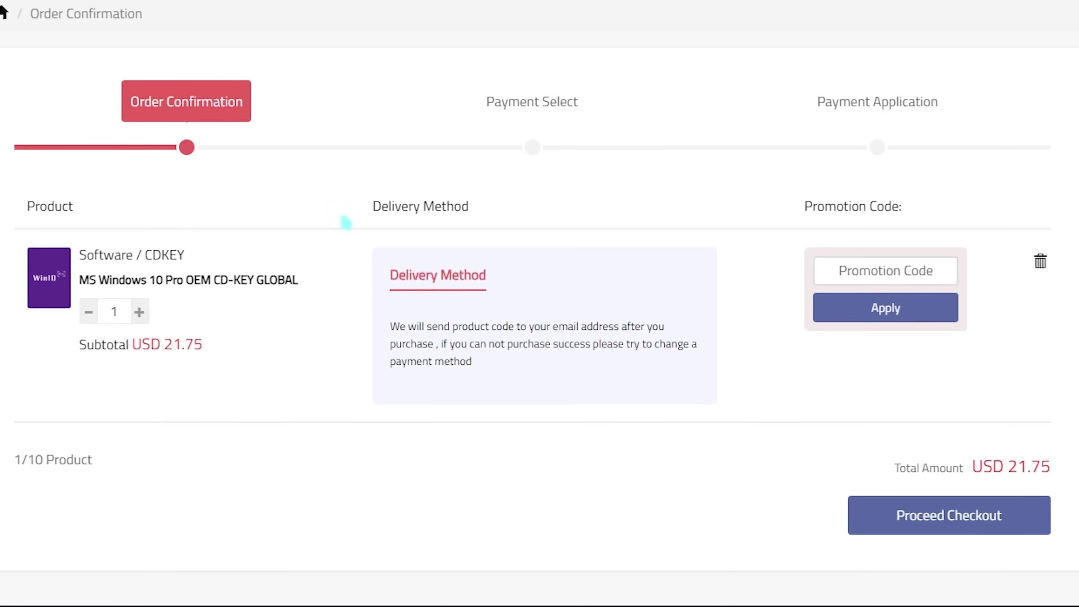
Apply promotion code FOX25 and check the total drops to USD 16.31.
left_click(893, 270)
type("FOX25")
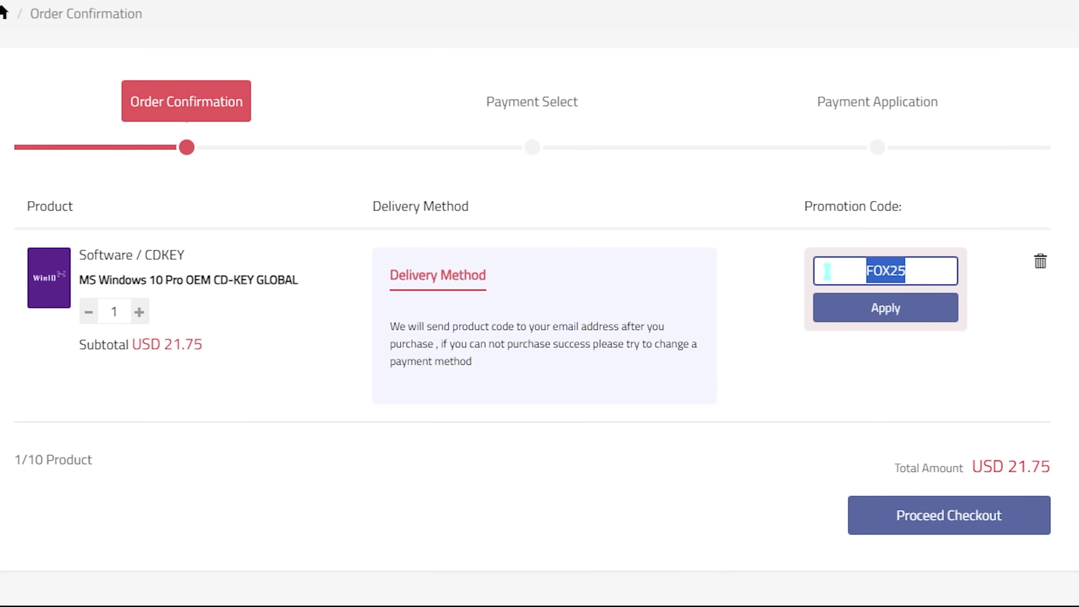
left_click(850, 308)
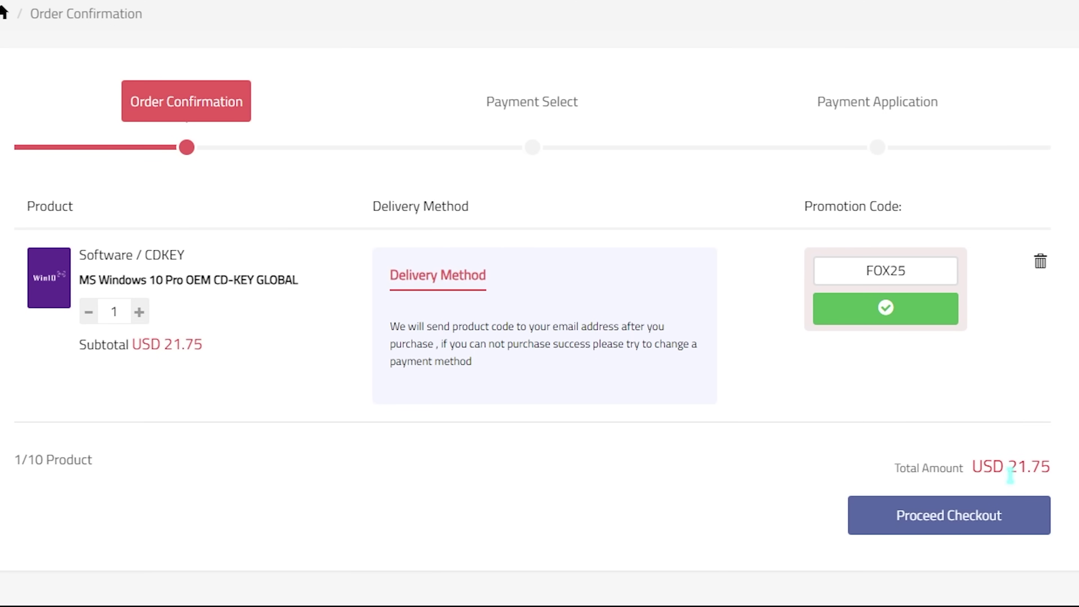
left_click_drag(1018, 468, 876, 526)
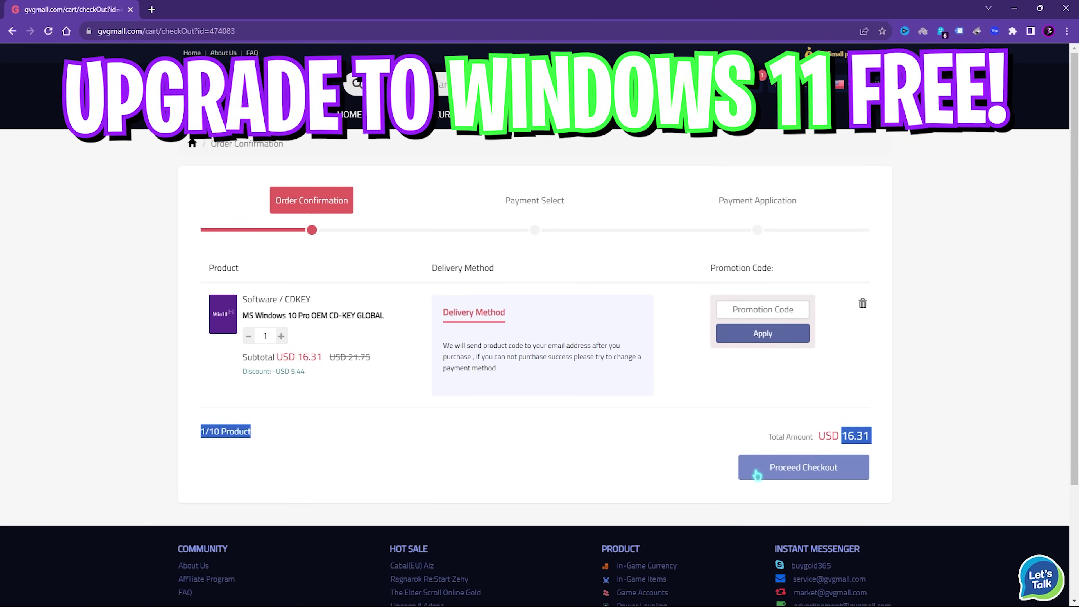
left_click(434, 426)
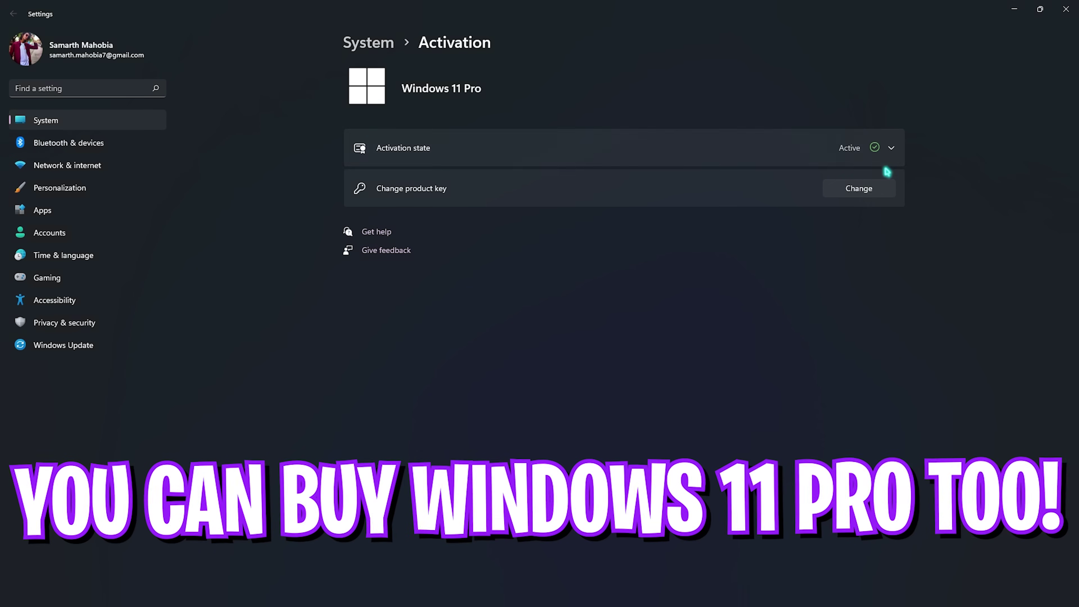
Expand the Activation state row to show Windows 11 Pro activated with a digital license.
left_click(879, 147)
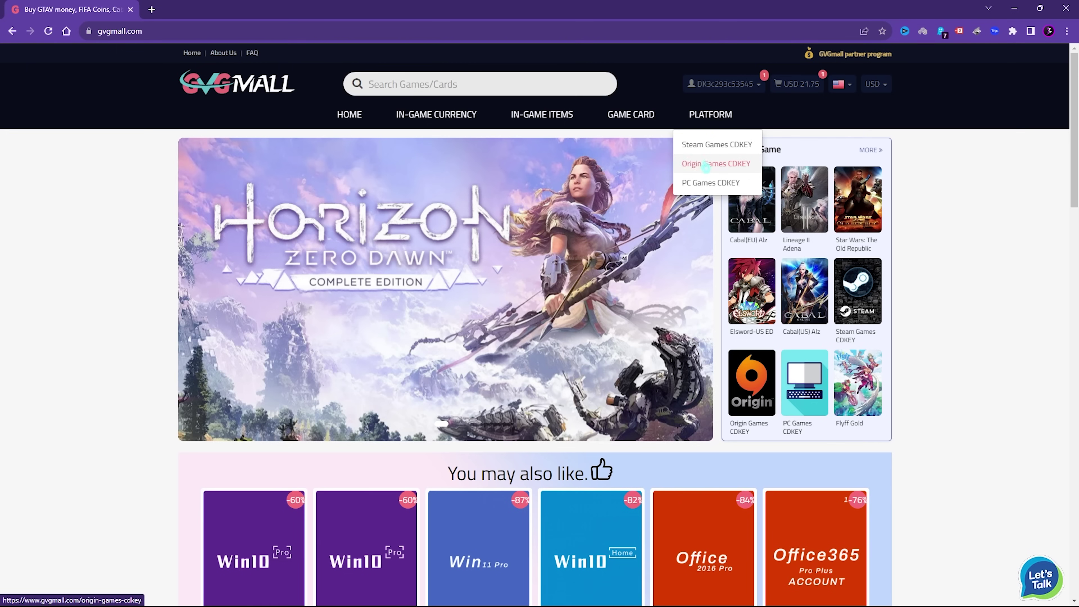
mouse_move(633, 121)
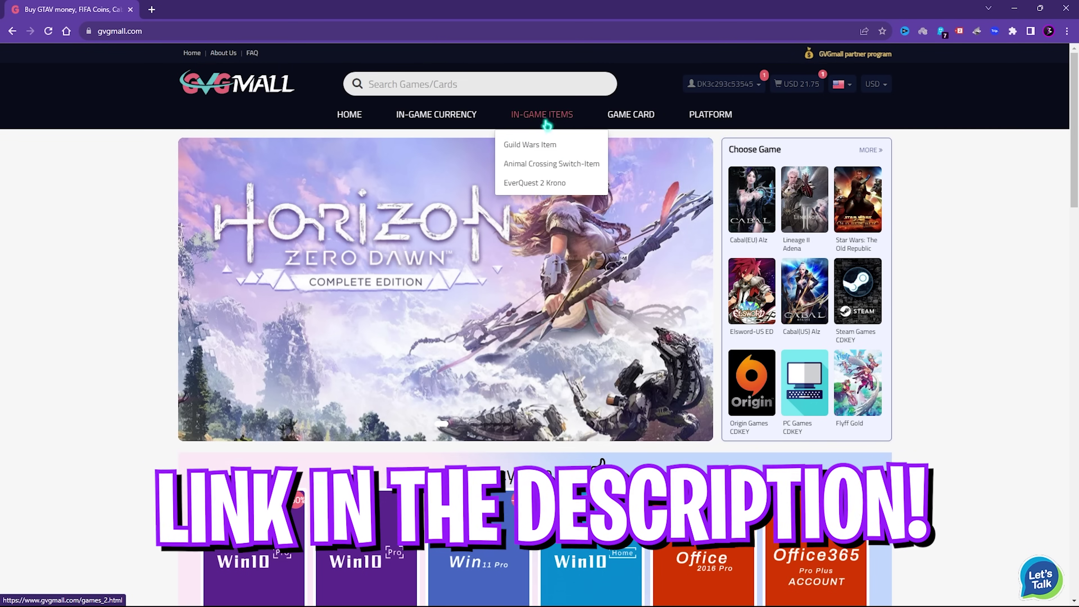
mouse_move(433, 119)
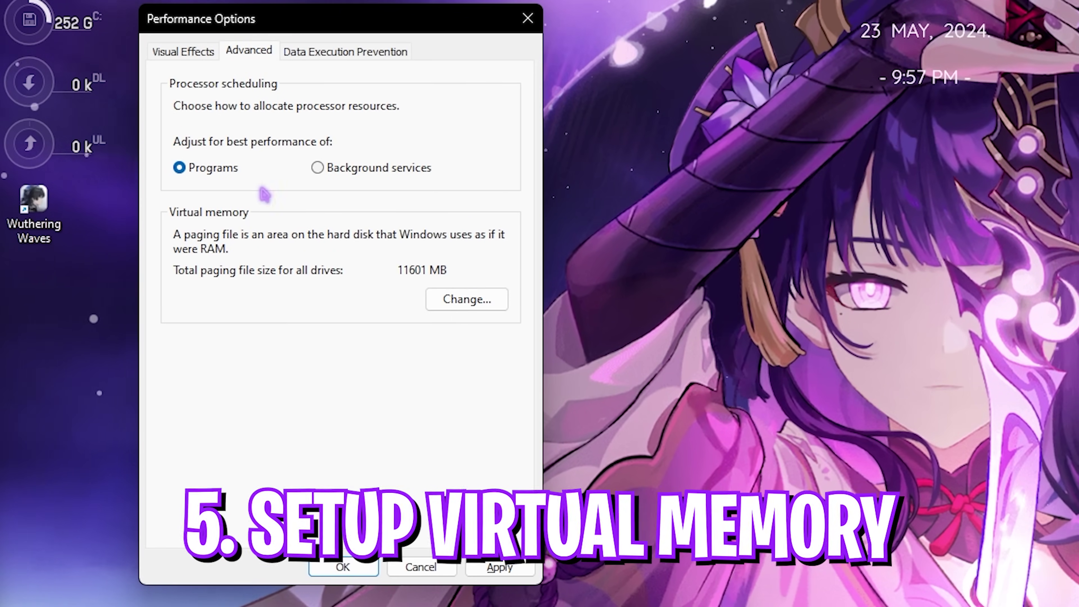
Open Virtual Memory to review the C: paging size, then confirm 32.0 GB RAM in System Information.
left_click(466, 304)
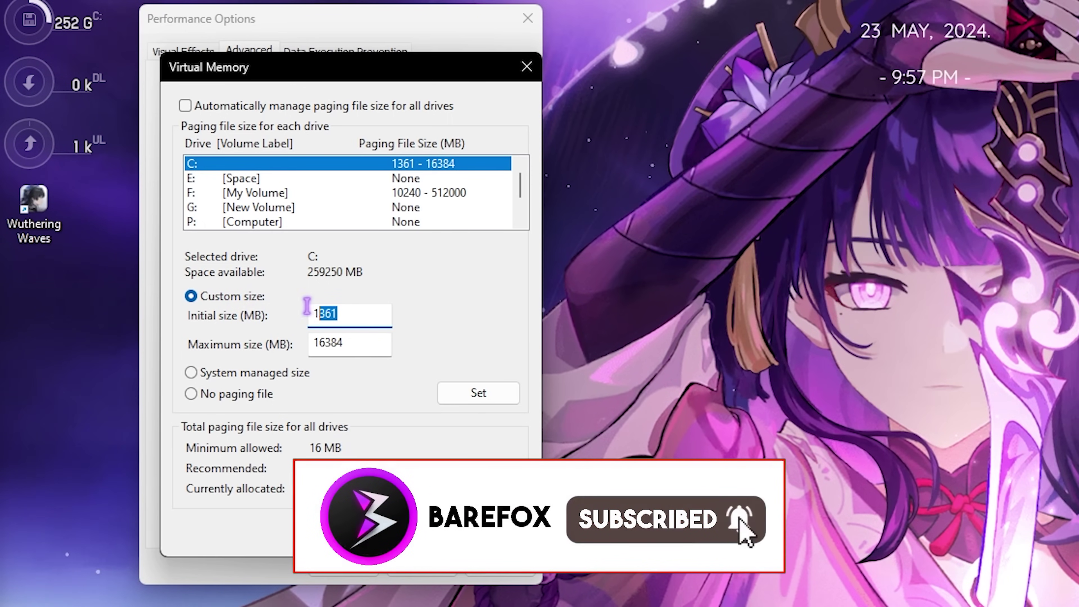
left_click_drag(307, 305, 270, 306)
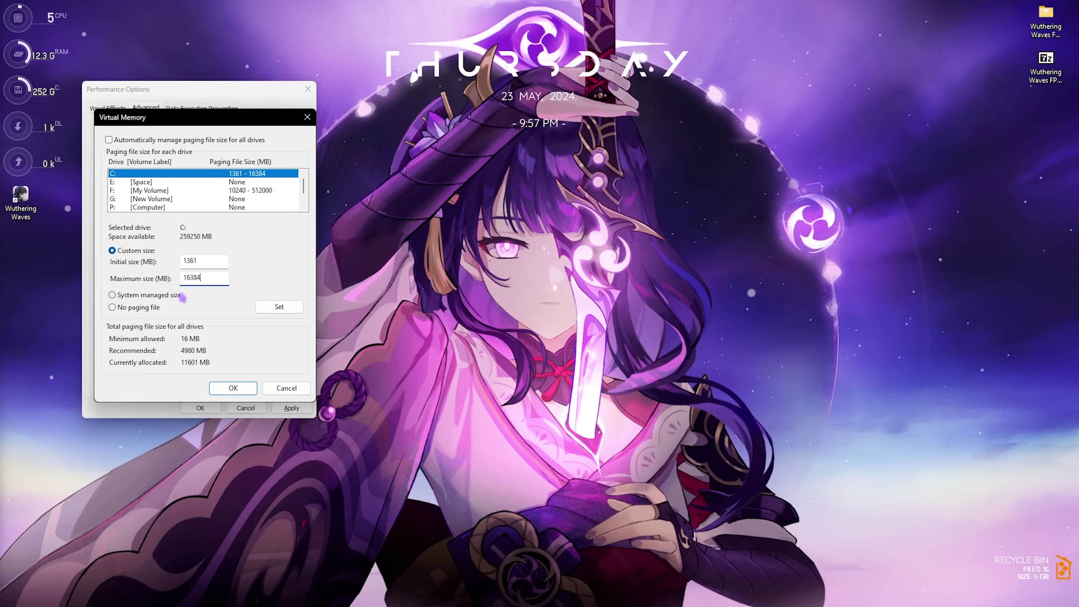
key("super")
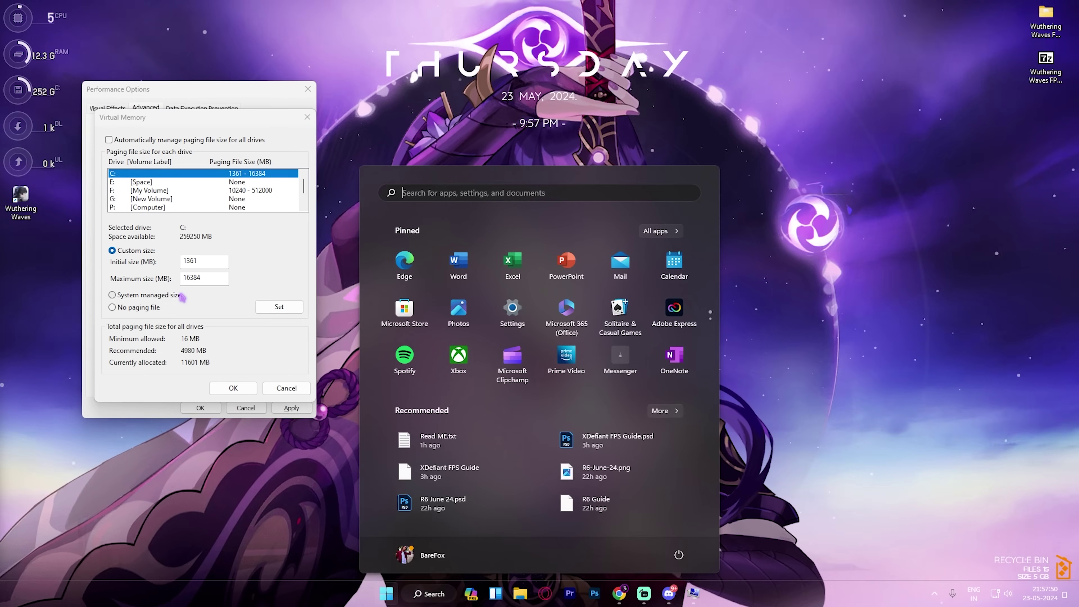
type("steam")
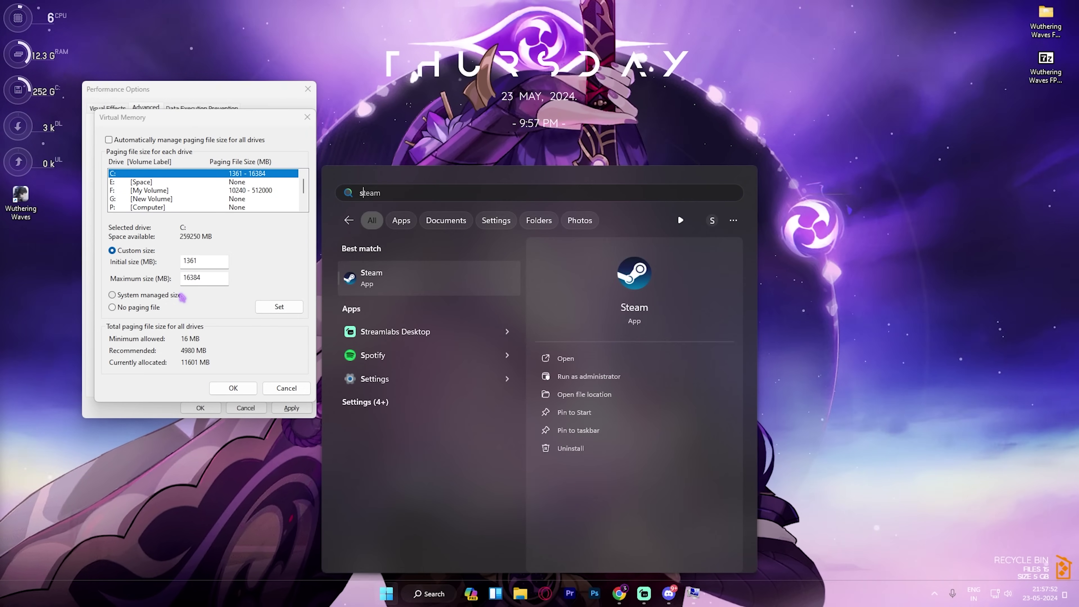
type("system information")
key("Return")
left_click(501, 397)
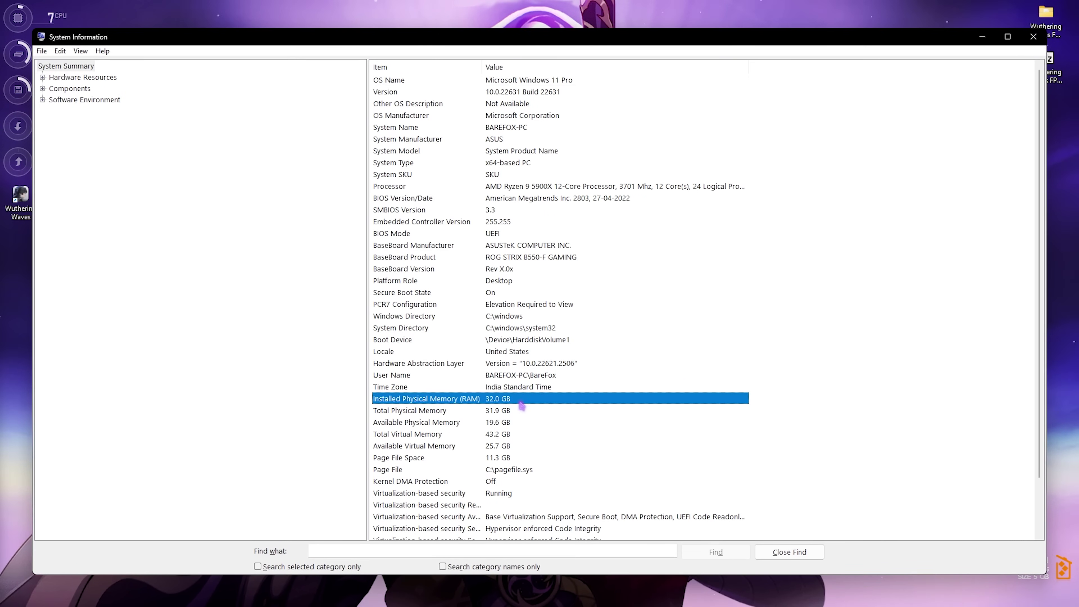
left_click(1033, 36)
key("super")
Compute 32 × 1024 ÷ 2 = 16,384 in Calculator.
type("calculator")
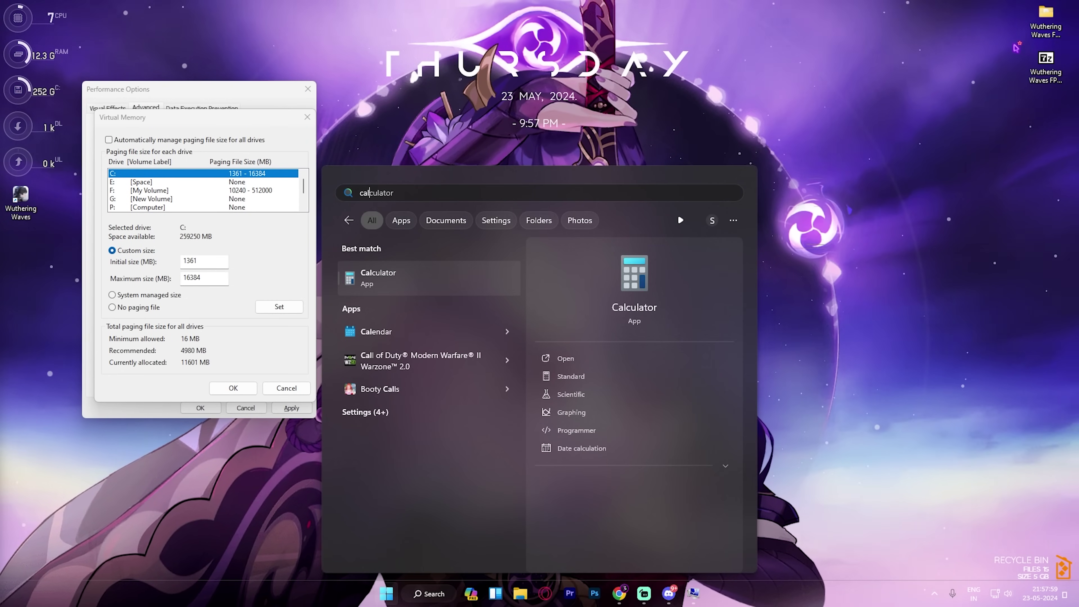
key("Return")
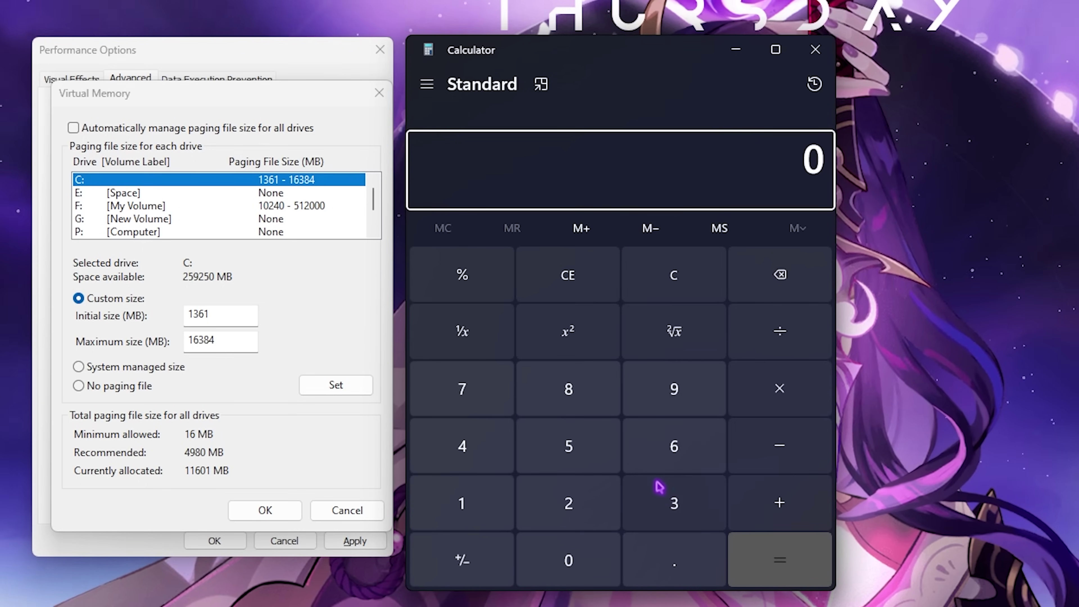
type("32 × 1024")
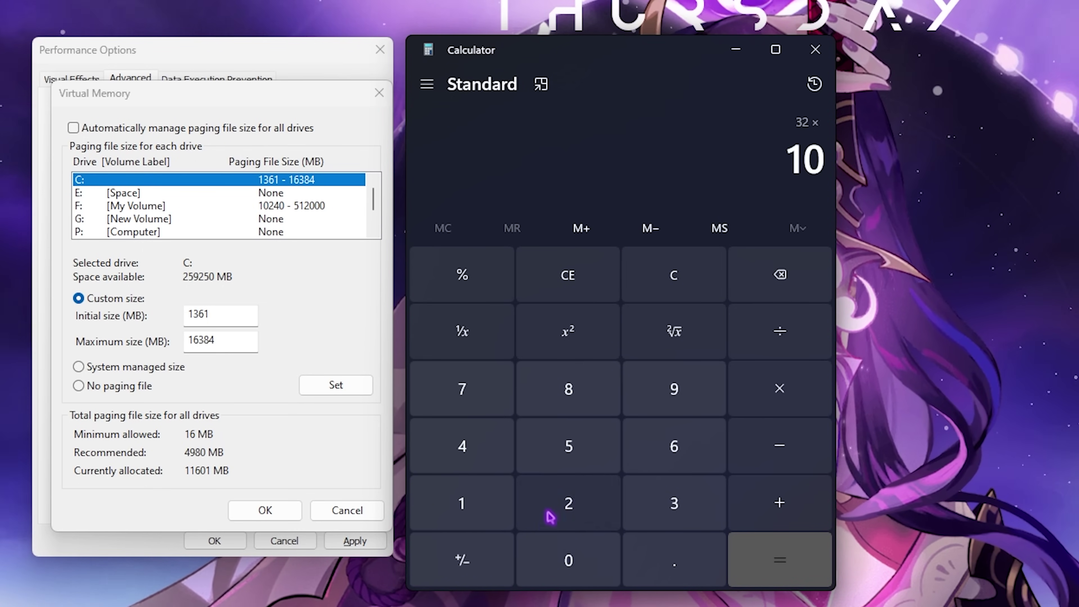
key("Return")
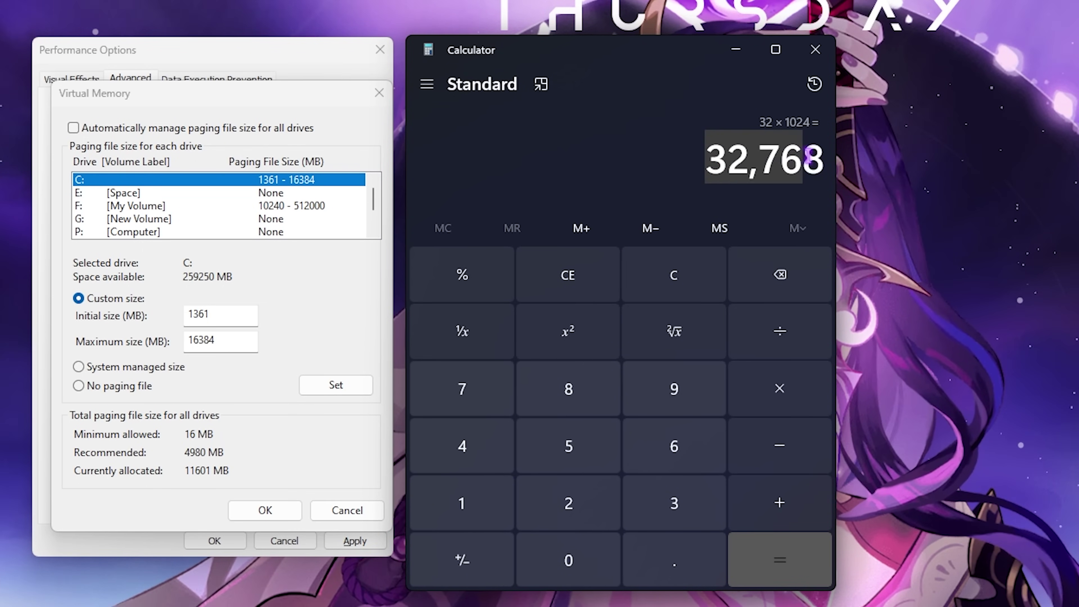
left_click(776, 342)
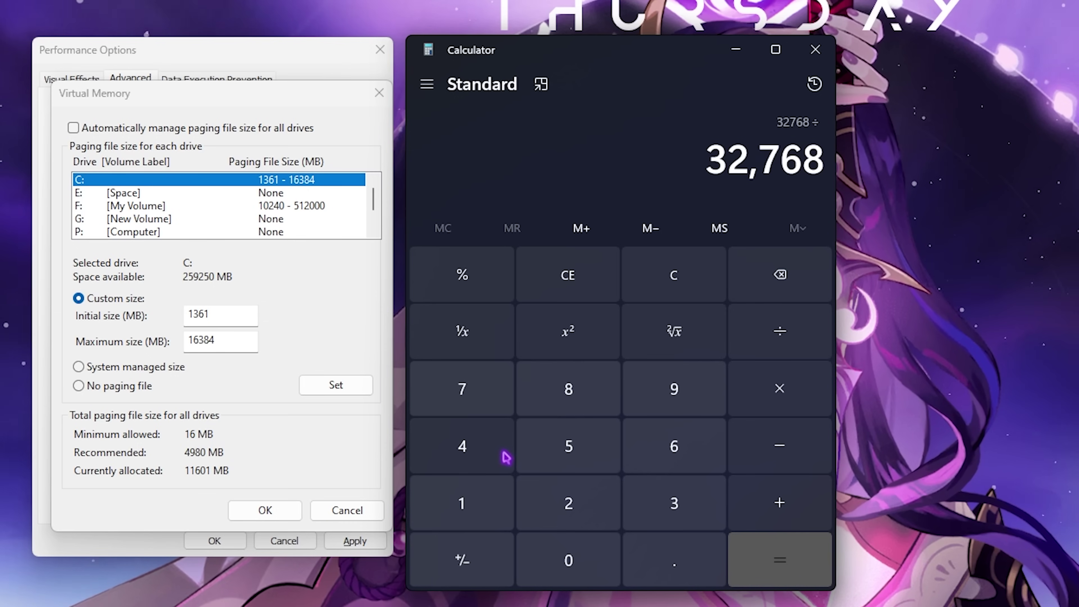
left_click(573, 489)
left_click(783, 561)
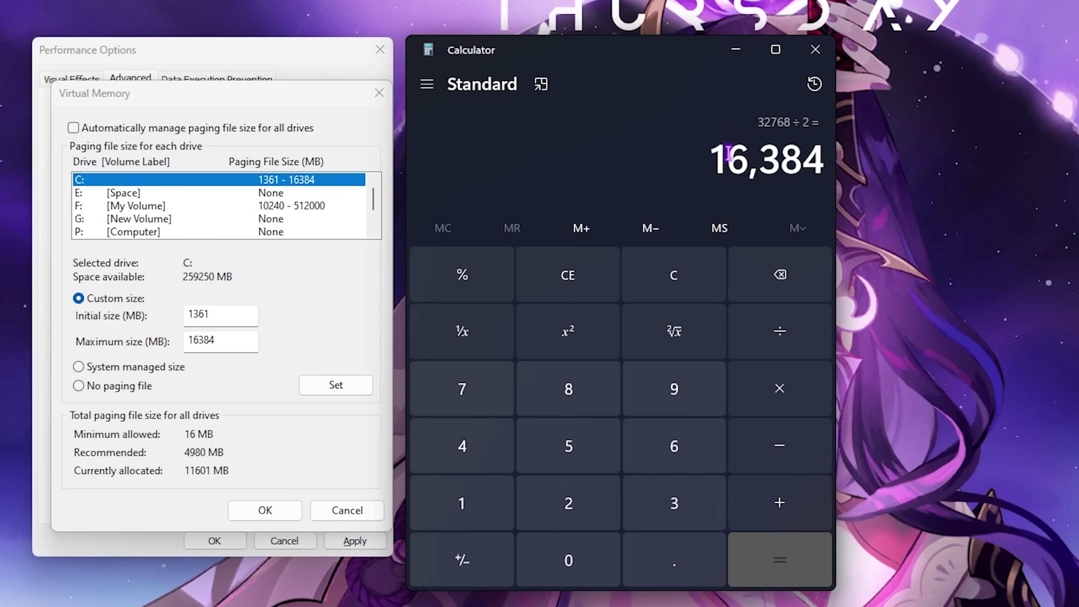
Match 16,384 against the 16384 MB maximum paging size, close Calculator, and confirm Virtual Memory.
left_click_drag(716, 153, 812, 153)
left_click(230, 349)
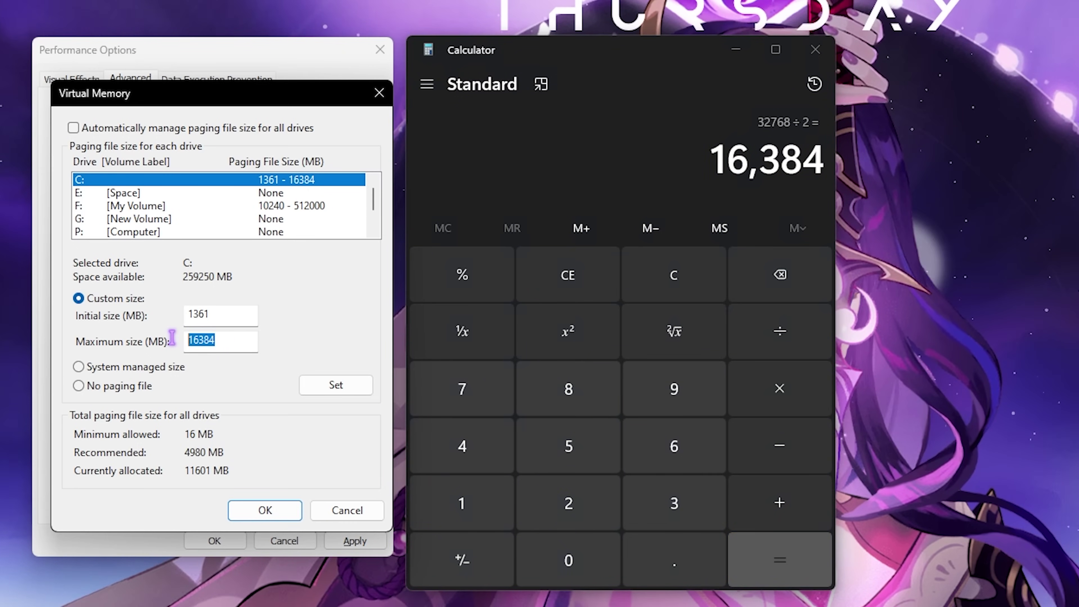
left_click(819, 47)
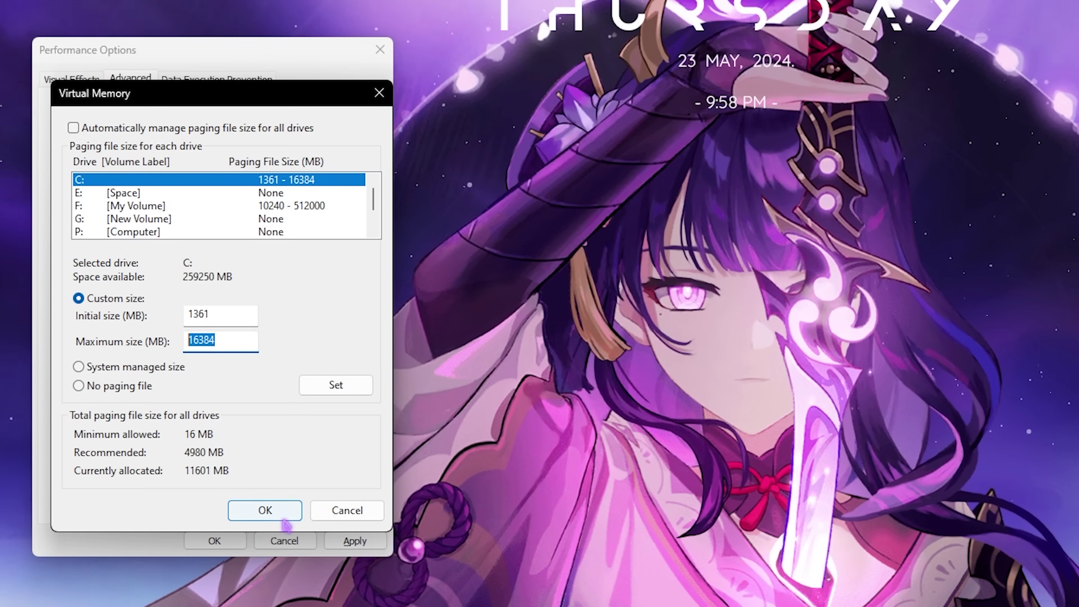
left_click(276, 510)
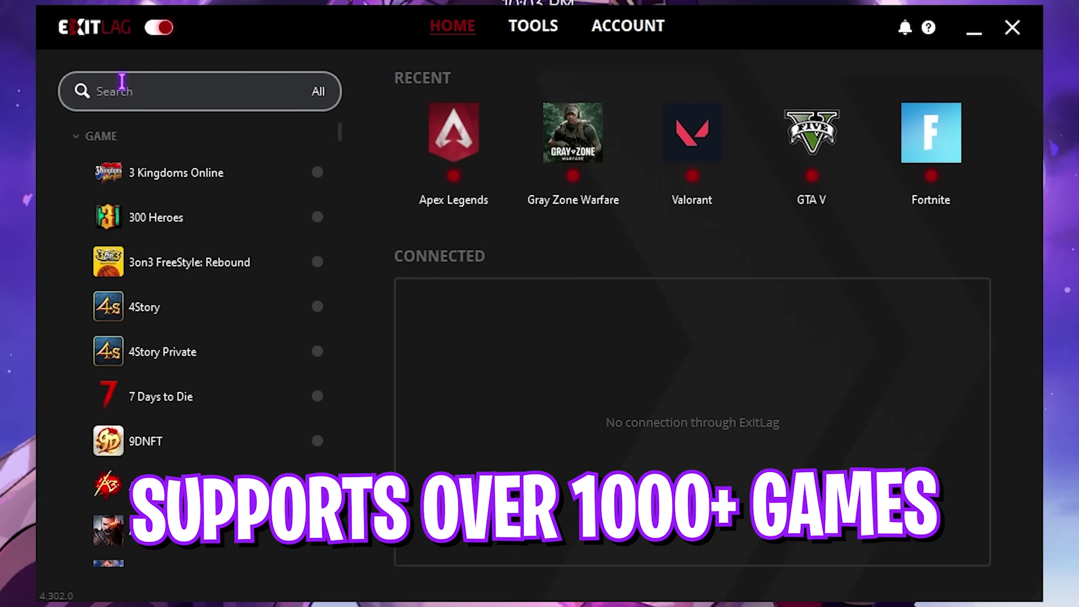
Search 'Wut' in ExitLag, set Wuthering Waves to SG Singapore01 and apply its routes.
left_click(214, 101)
type("Wuth")
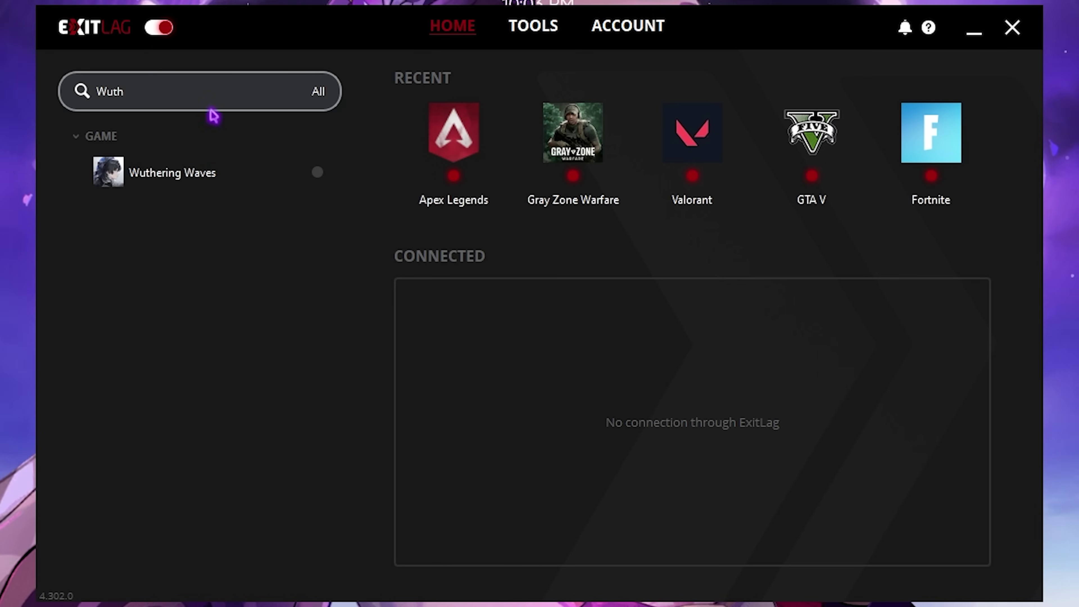
left_click(223, 173)
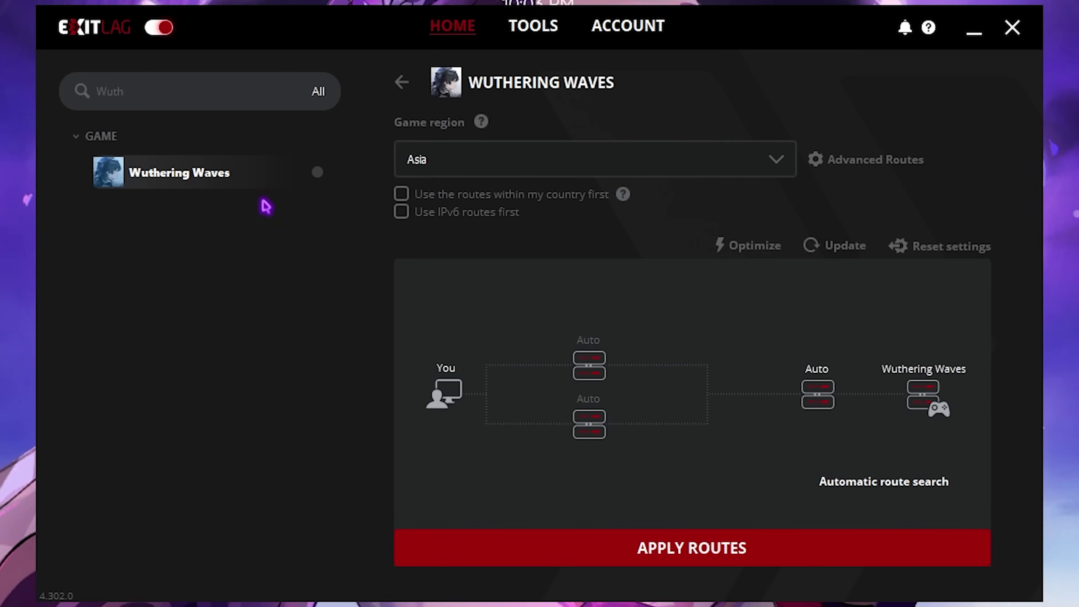
left_click(473, 168)
scroll(520, 361, "down", 10)
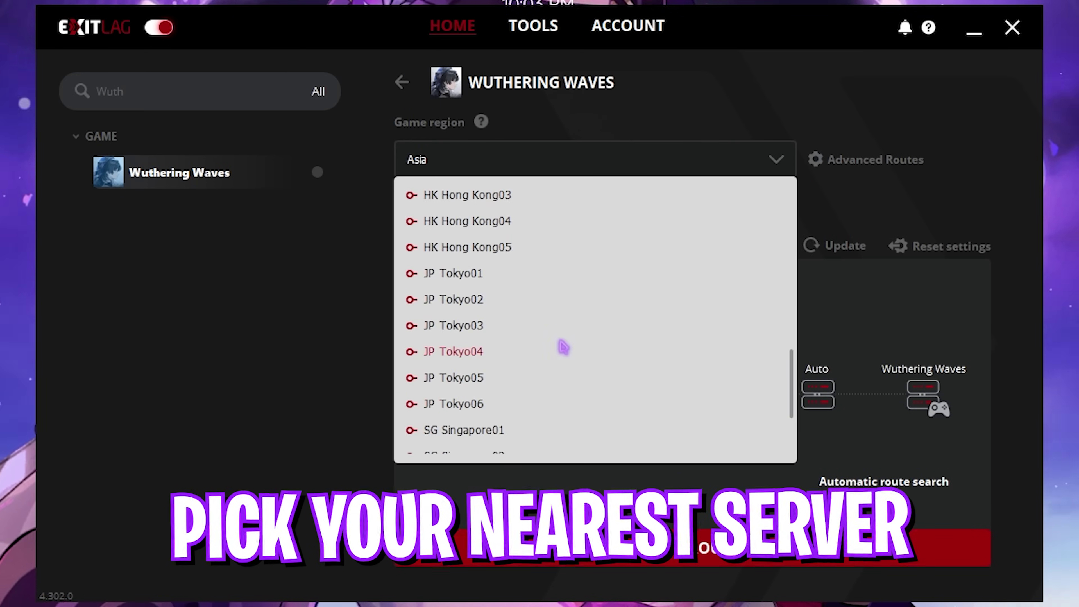
left_click(467, 429)
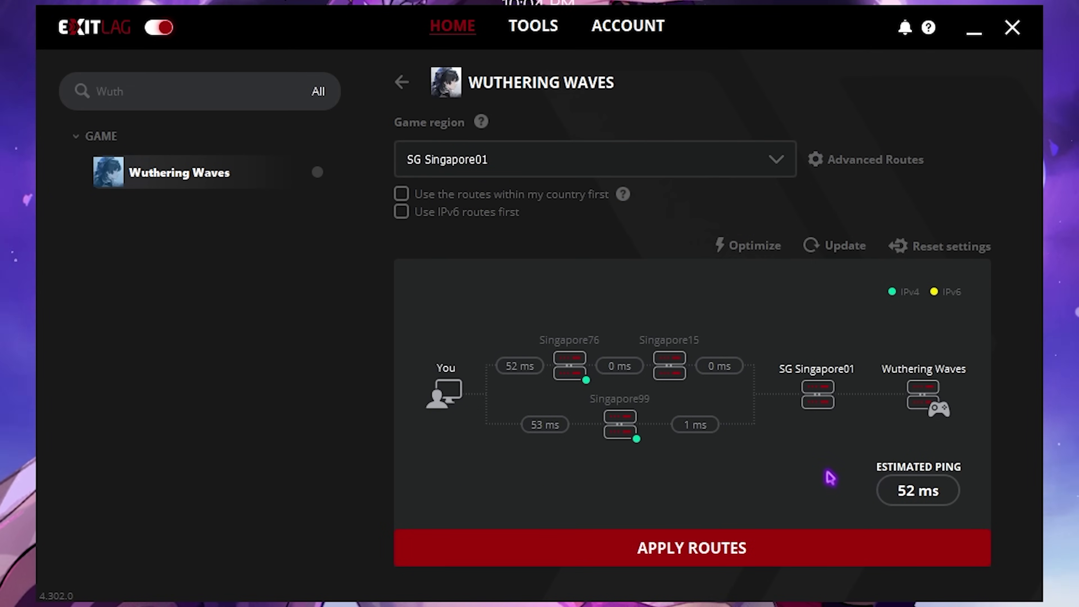
left_click(690, 547)
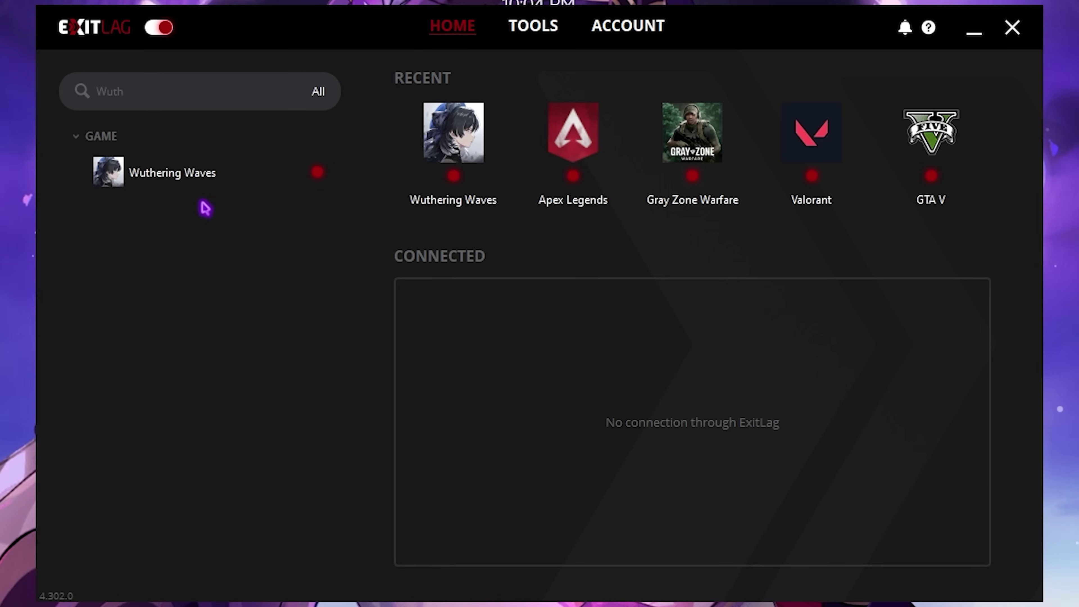
Enable Disable Core Parking under ExitLag's Tools > FPS Boost.
left_click(546, 30)
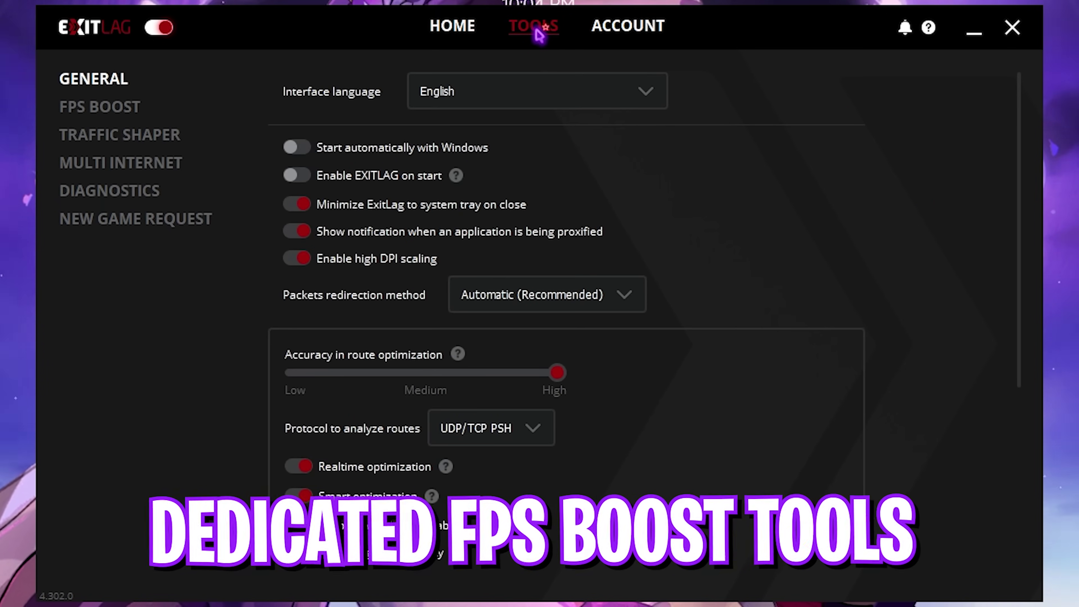
left_click(112, 112)
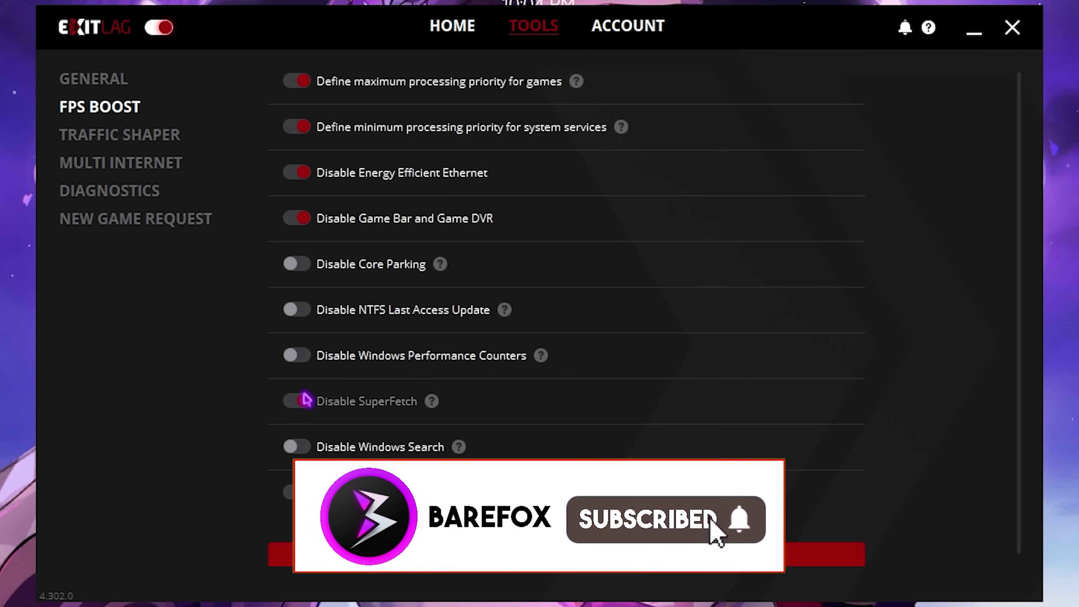
left_click(299, 270)
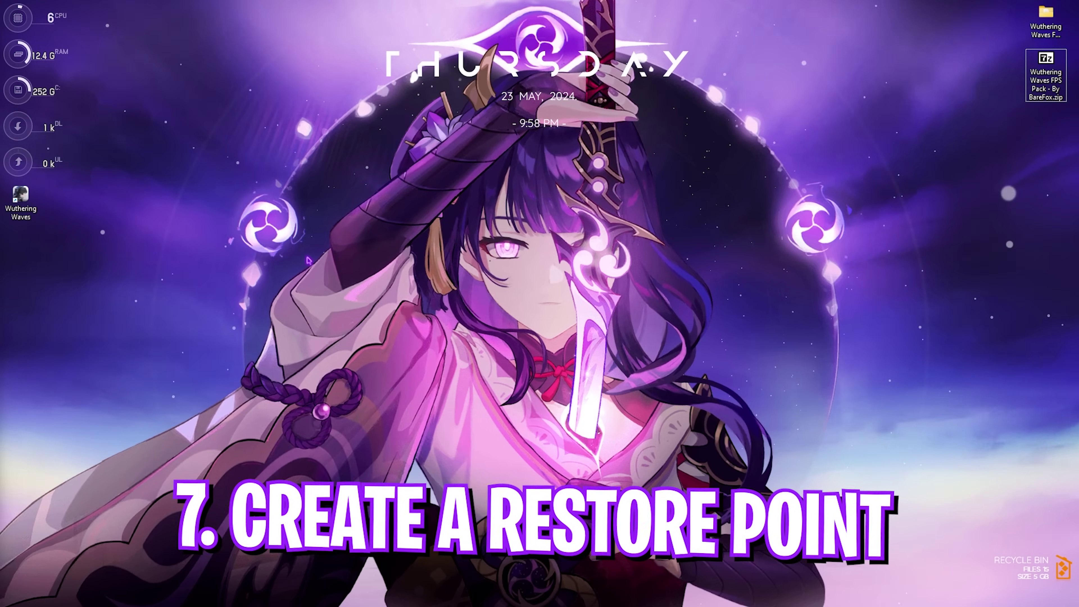
Create a restore point named 'Wu' for Local Disk (C:) through System Protection.
key("super")
type("create")
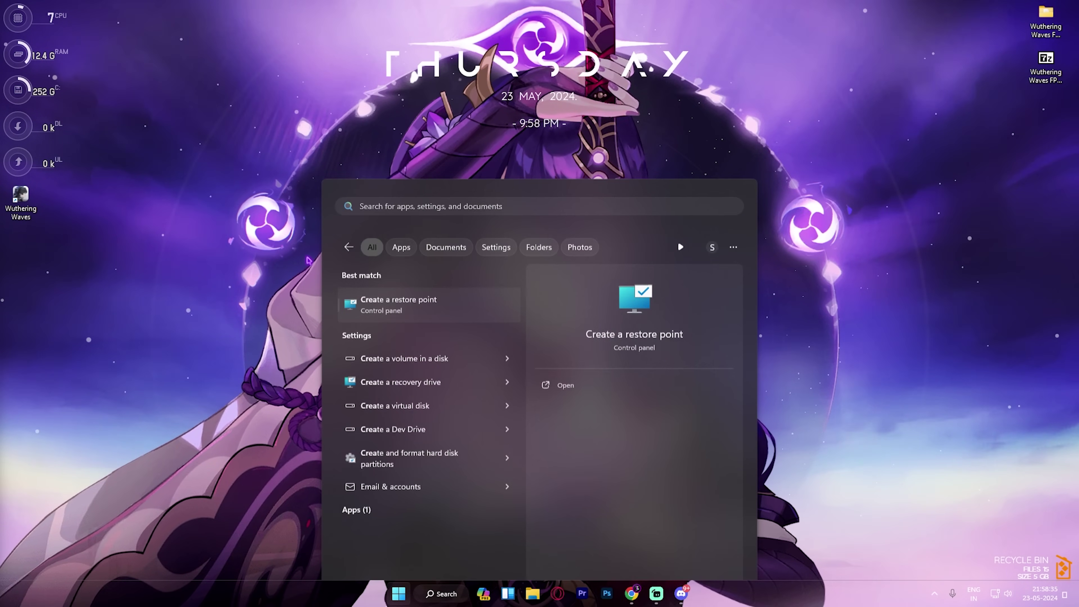
key("Return")
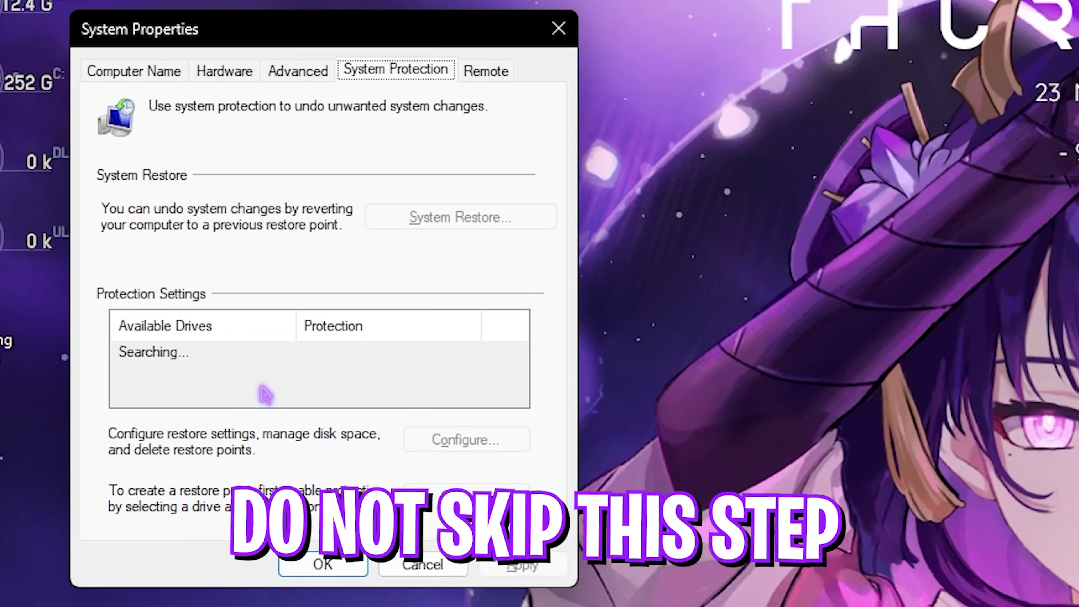
scroll(138, 233, "down", 1)
left_click(134, 233)
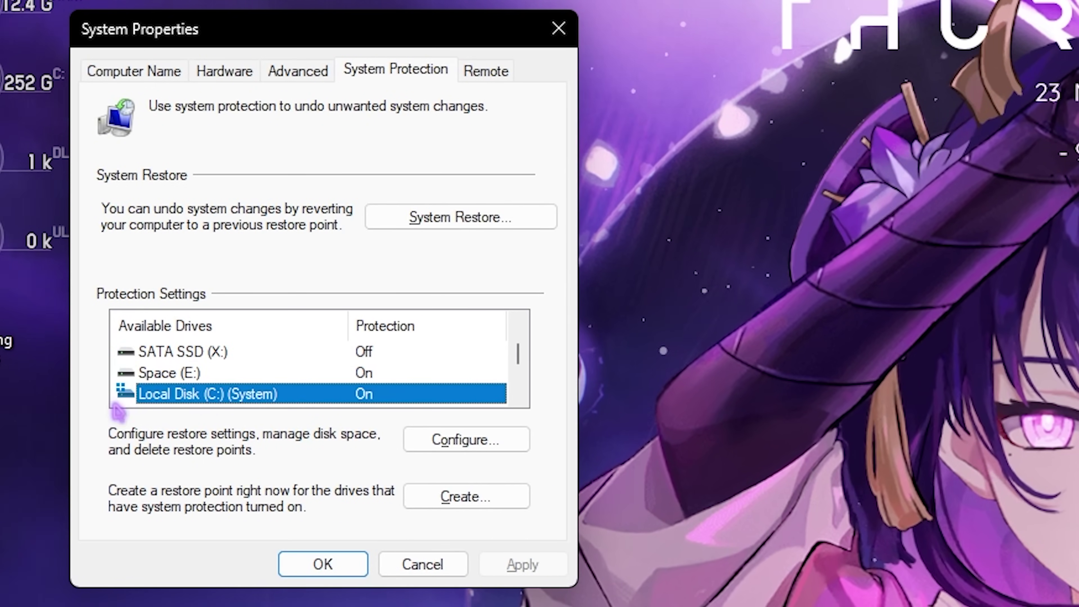
left_click(488, 506)
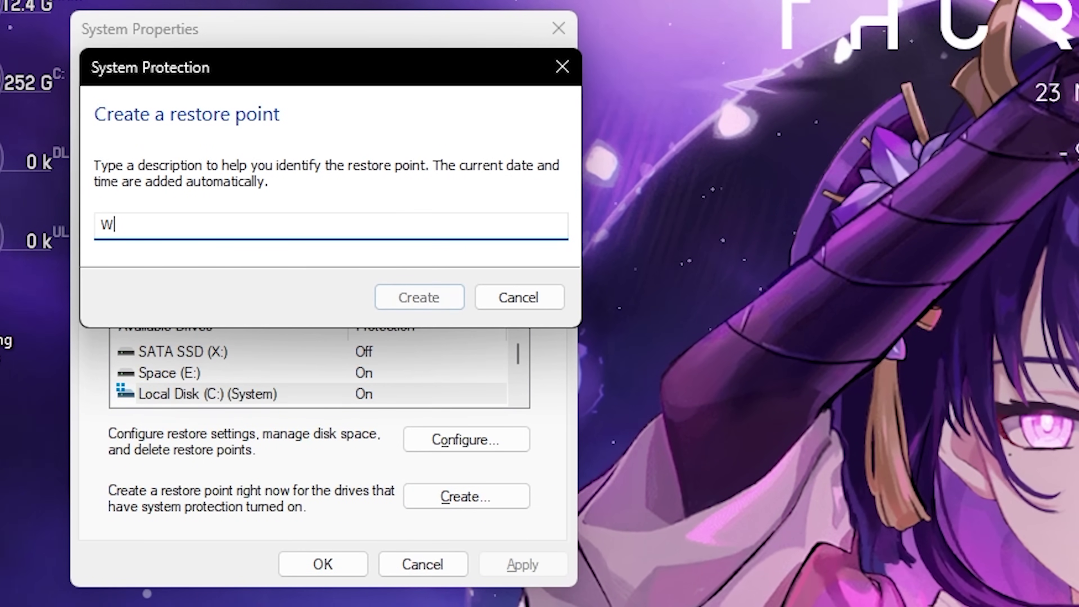
type("Wu")
key("Return")
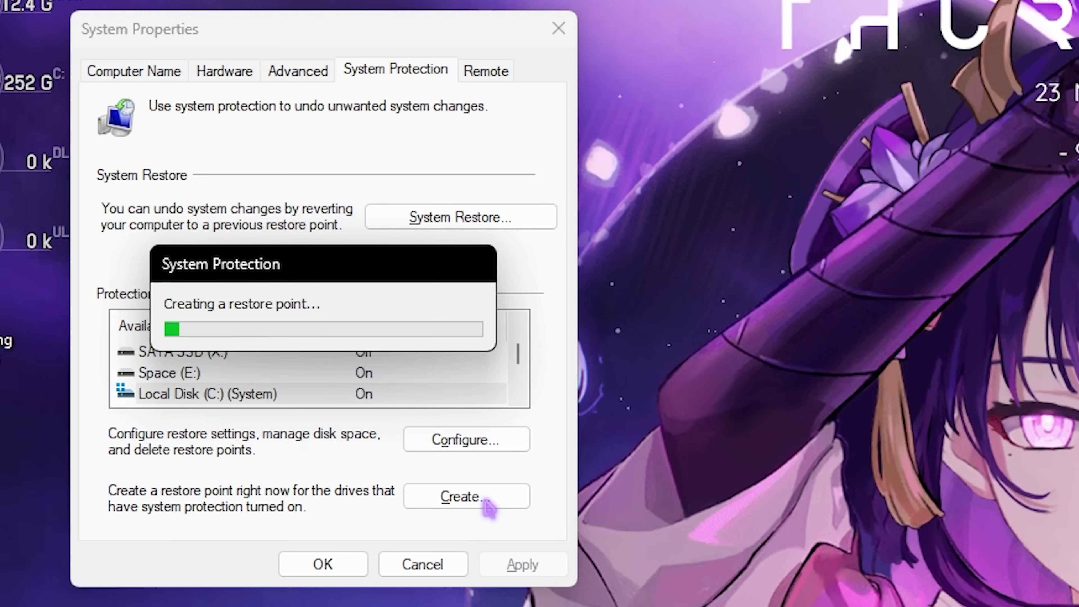
left_click(467, 328)
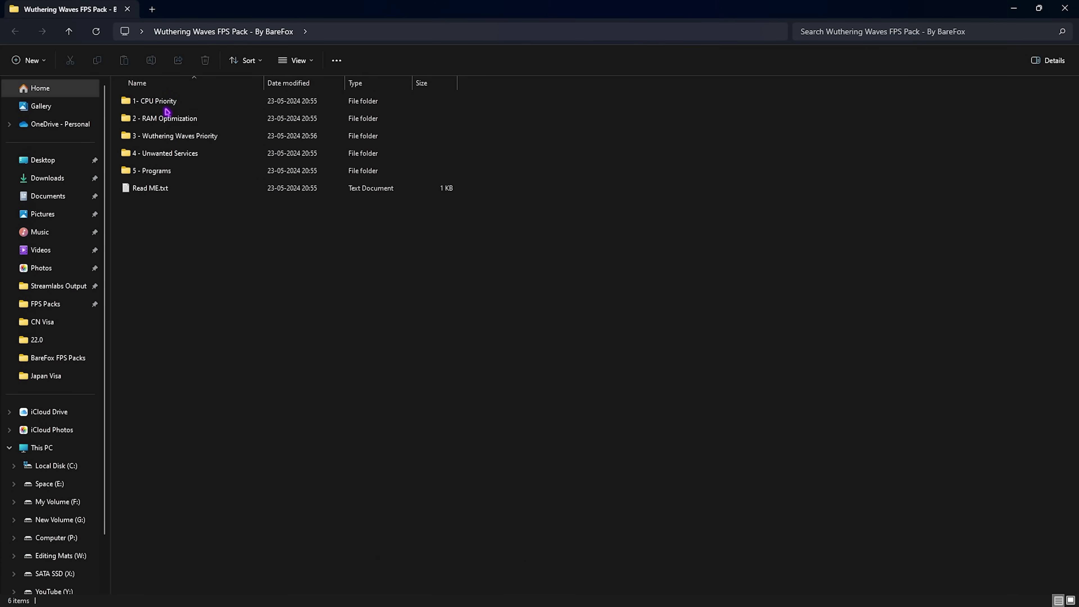
double_click(163, 111)
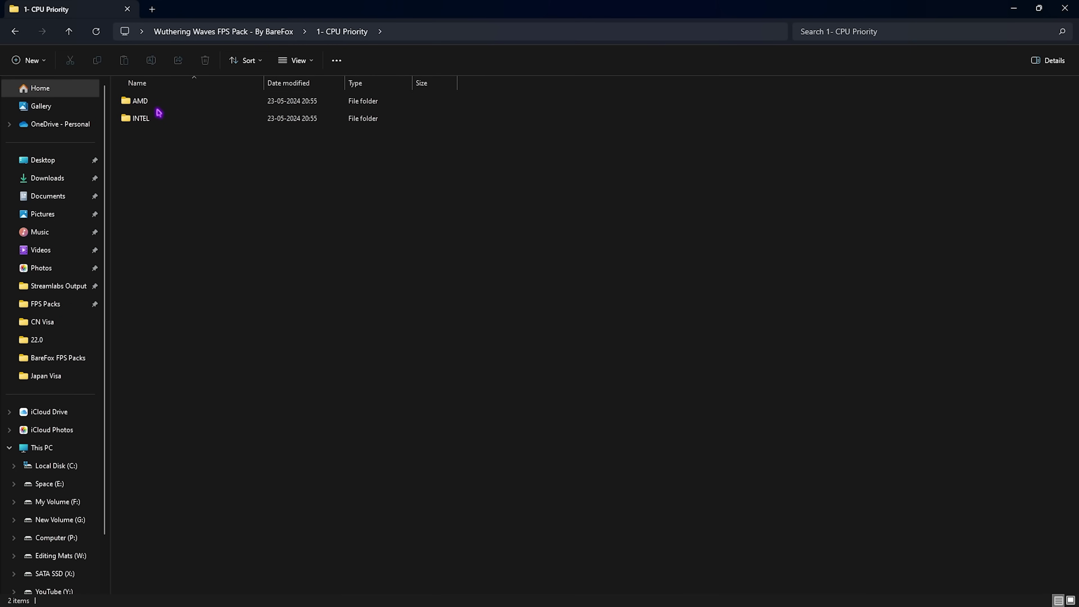
double_click(155, 106)
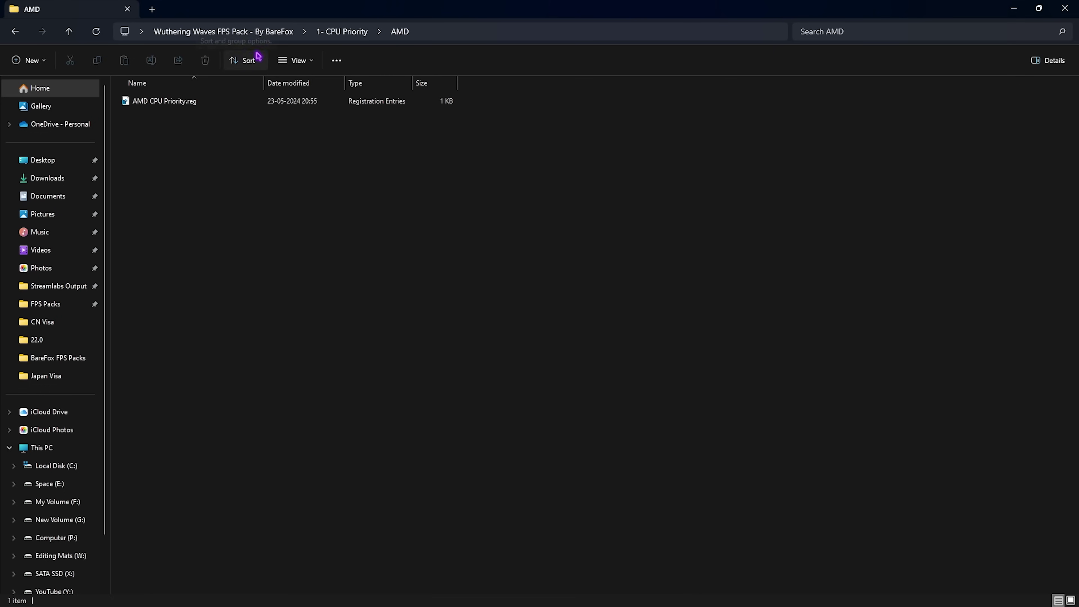
left_click(340, 37)
double_click(173, 120)
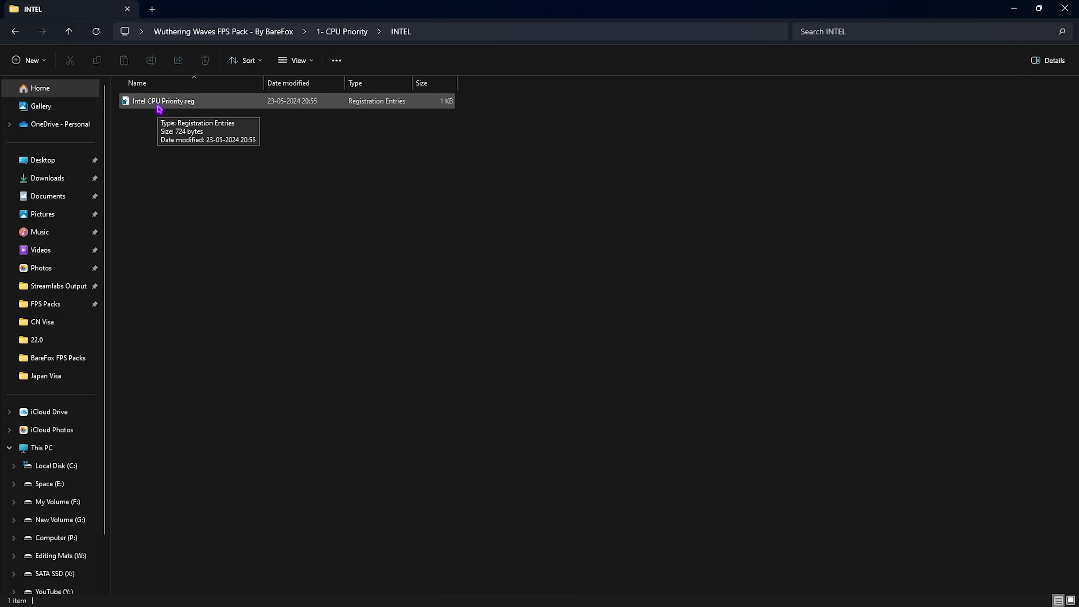
left_click(223, 32)
double_click(170, 119)
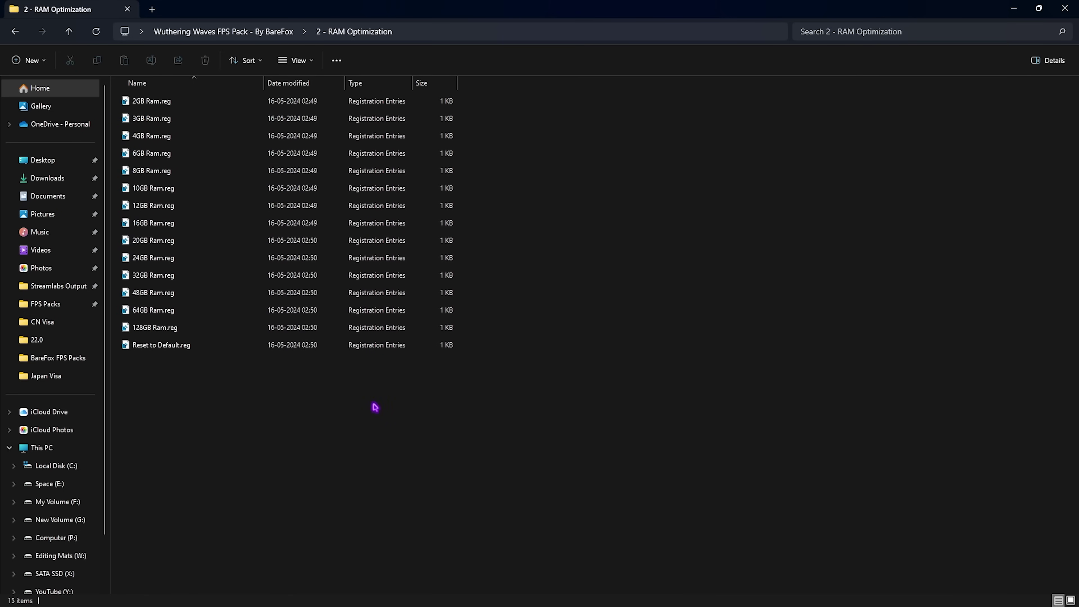
left_click_drag(510, 318, 440, 108)
left_click(611, 206)
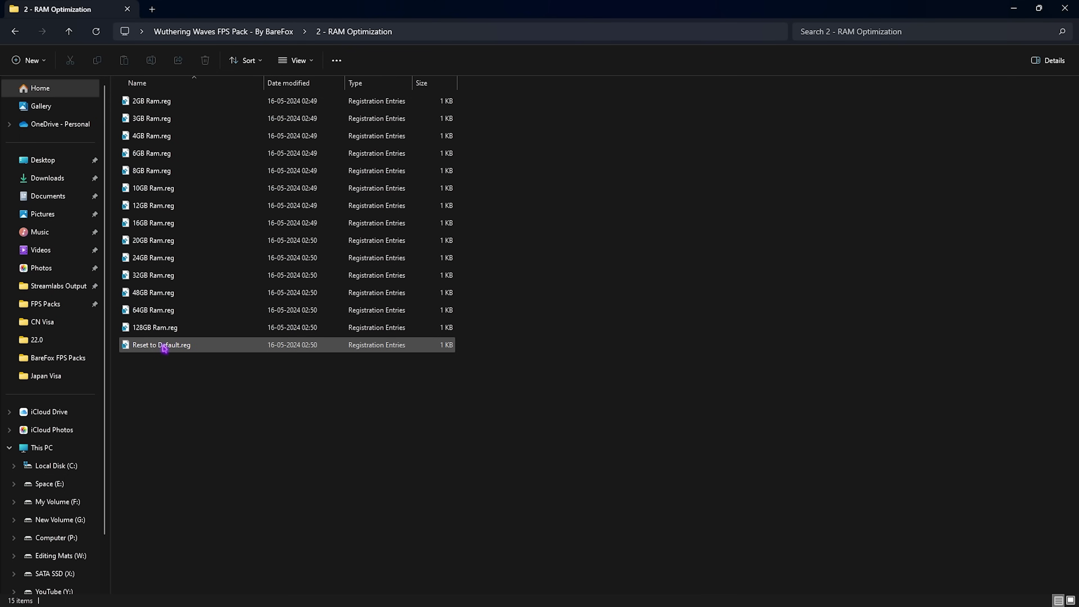
key("alt+Up")
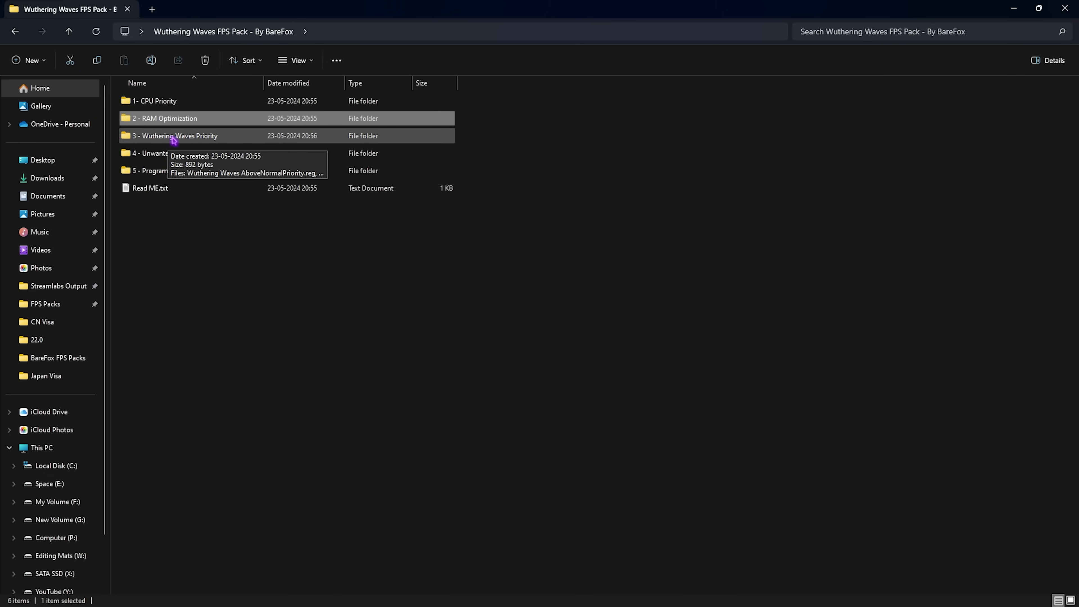
Open the 3 - Wuthering Waves Priority folder and select its three priority .reg files.
double_click(172, 137)
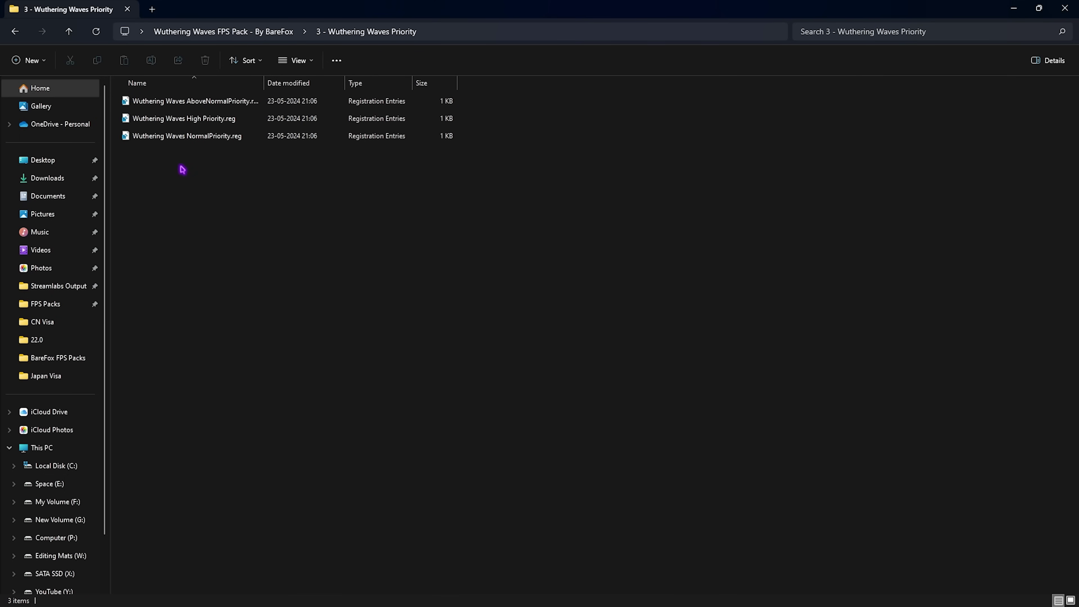
left_click_drag(303, 219, 223, 95)
left_click(162, 210)
left_click_drag(299, 187, 259, 102)
left_click(209, 241)
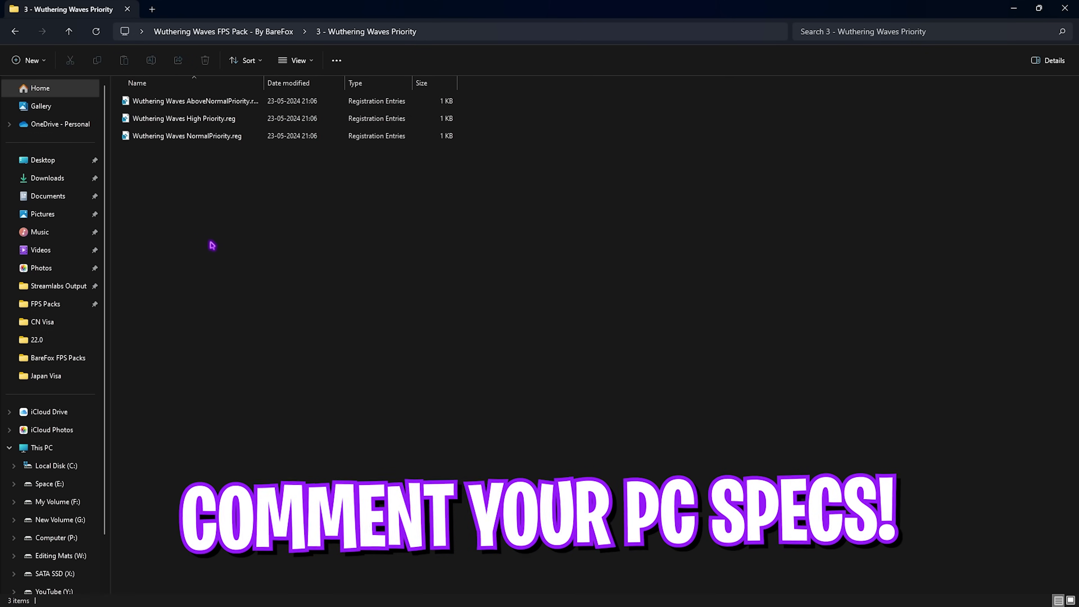
left_click_drag(215, 190, 207, 94)
left_click(239, 186)
Open the 4 - Unwanted Services folder and select its nine registry tweak files.
left_click(274, 38)
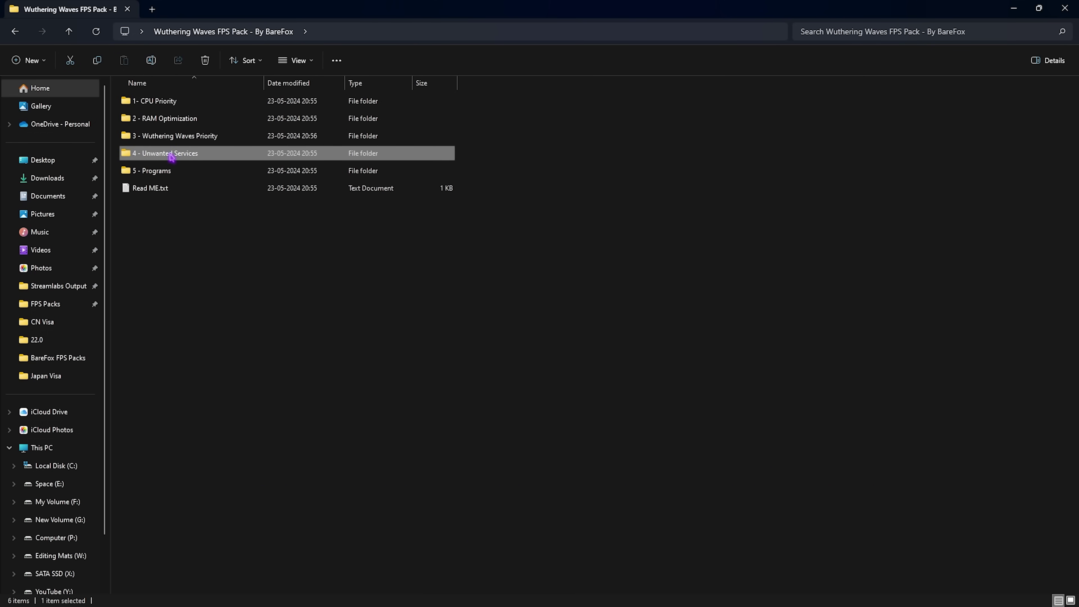
double_click(187, 153)
left_click_drag(149, 313, 195, 113)
left_click(223, 341)
left_click_drag(223, 341, 186, 115)
left_click(205, 304)
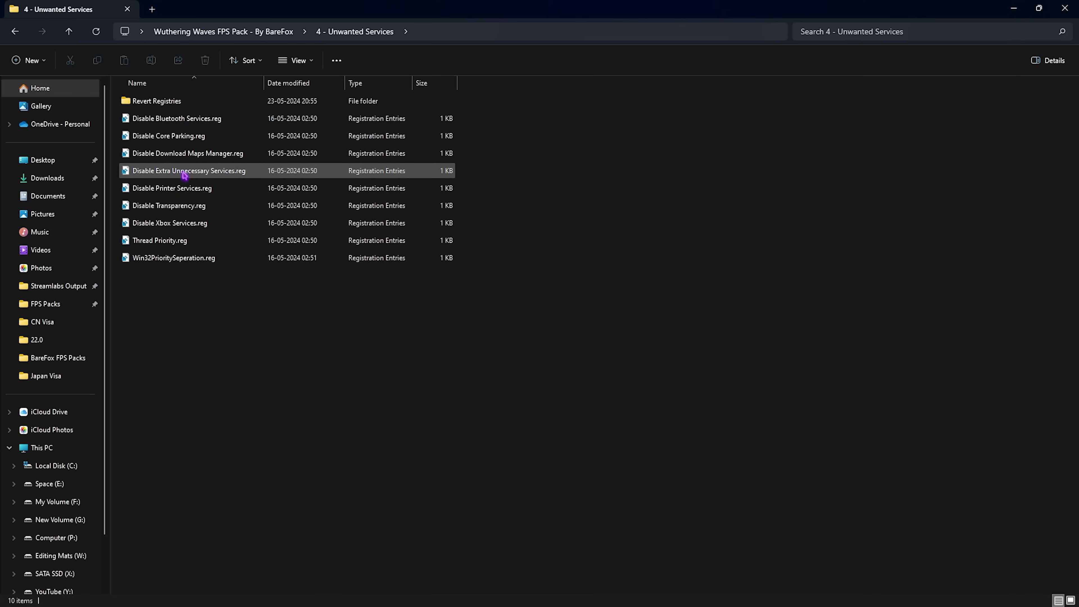
left_click_drag(215, 297, 207, 109)
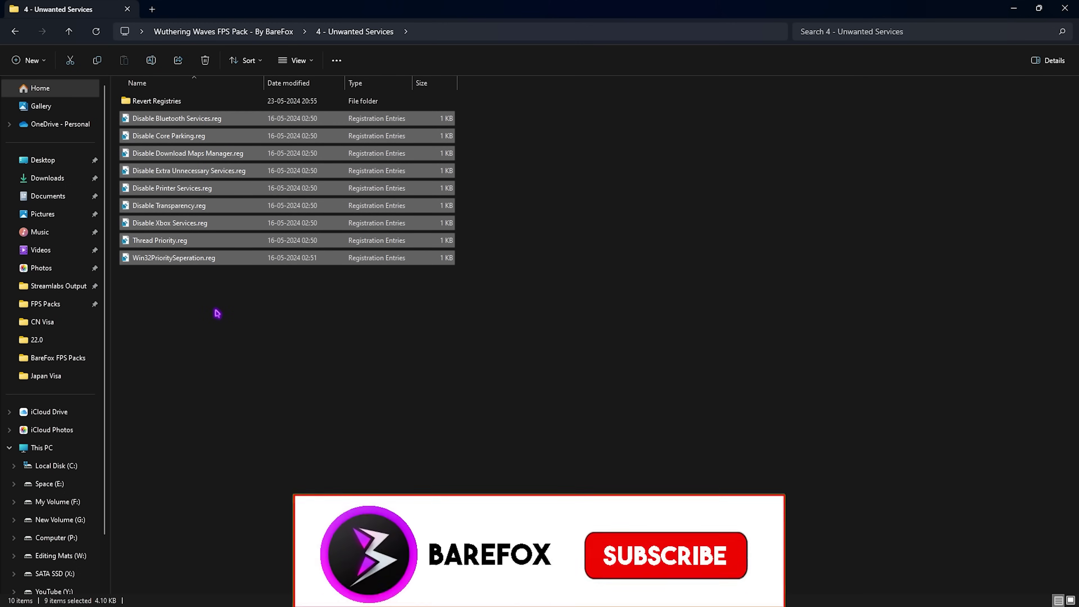
left_click(217, 313)
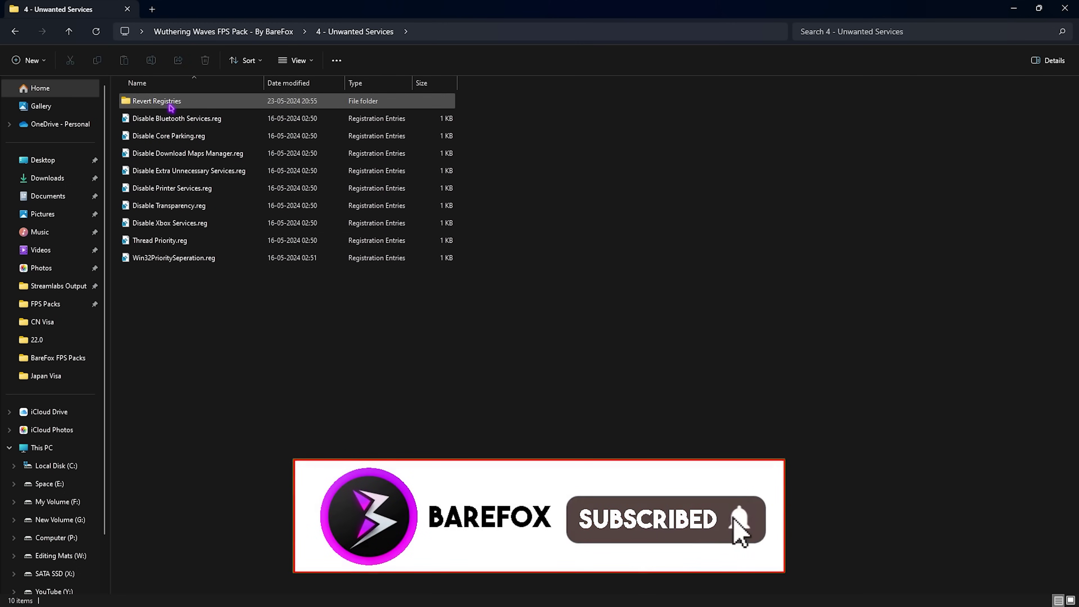
Select the six revert registry files, then both program files in 5 - Programs.
left_click_drag(191, 274, 186, 96)
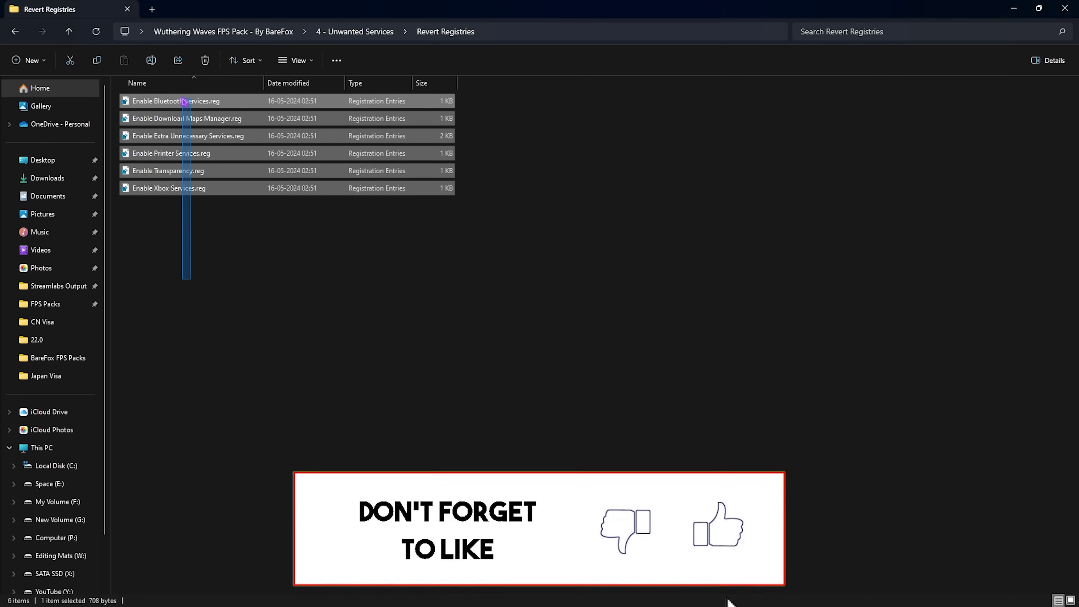
left_click(205, 369)
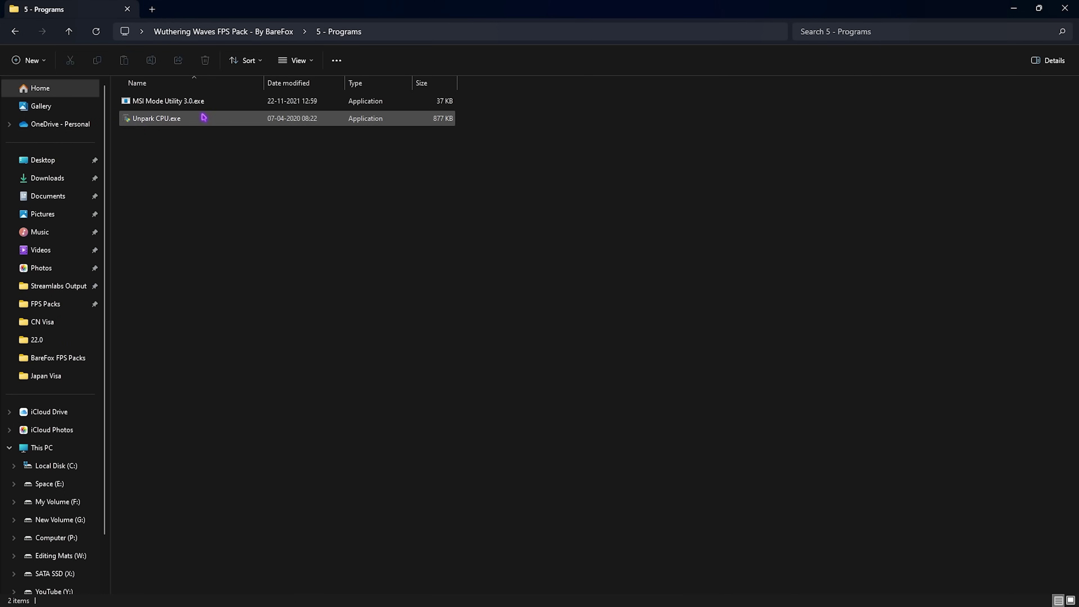
left_click_drag(179, 186, 169, 97)
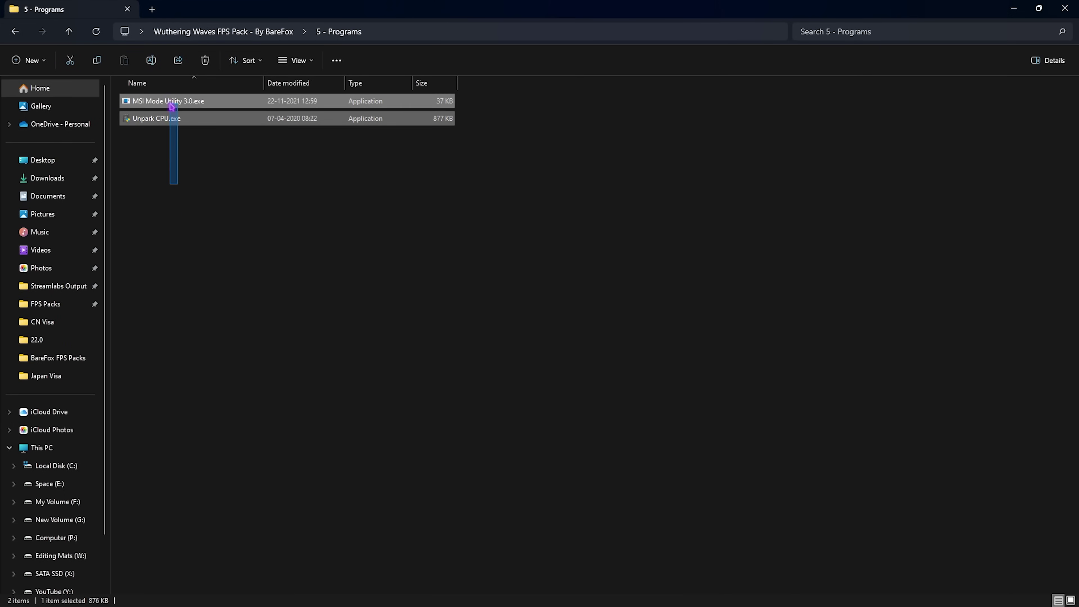
Run MSI Mode Utility 3.0 as administrator, set the RTX 2070 SUPER to High priority, and close it.
left_click(180, 226)
left_click(199, 105)
right_click(200, 106)
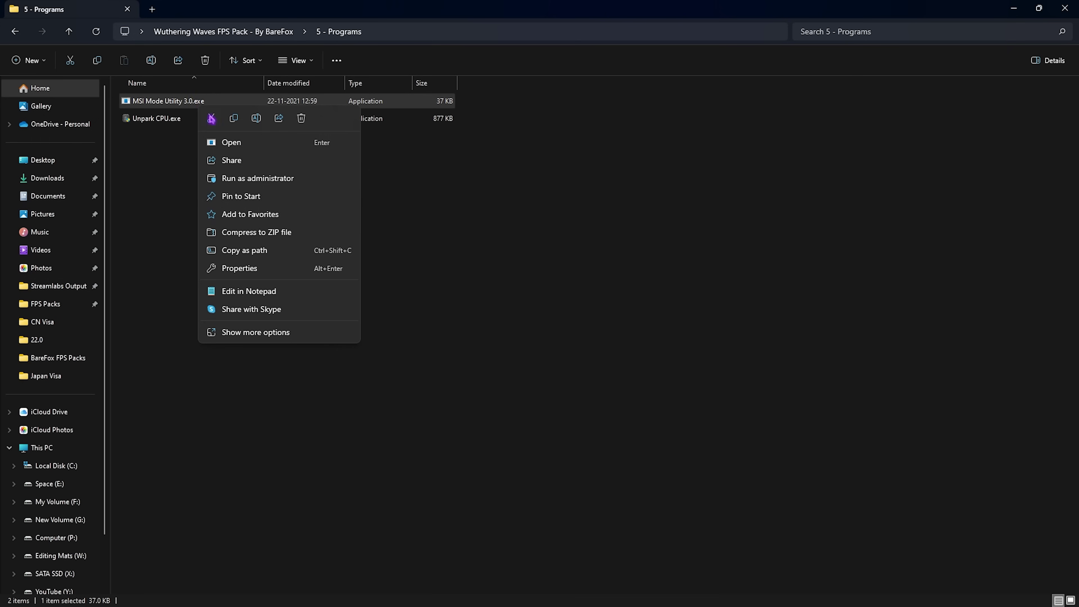
left_click(248, 179)
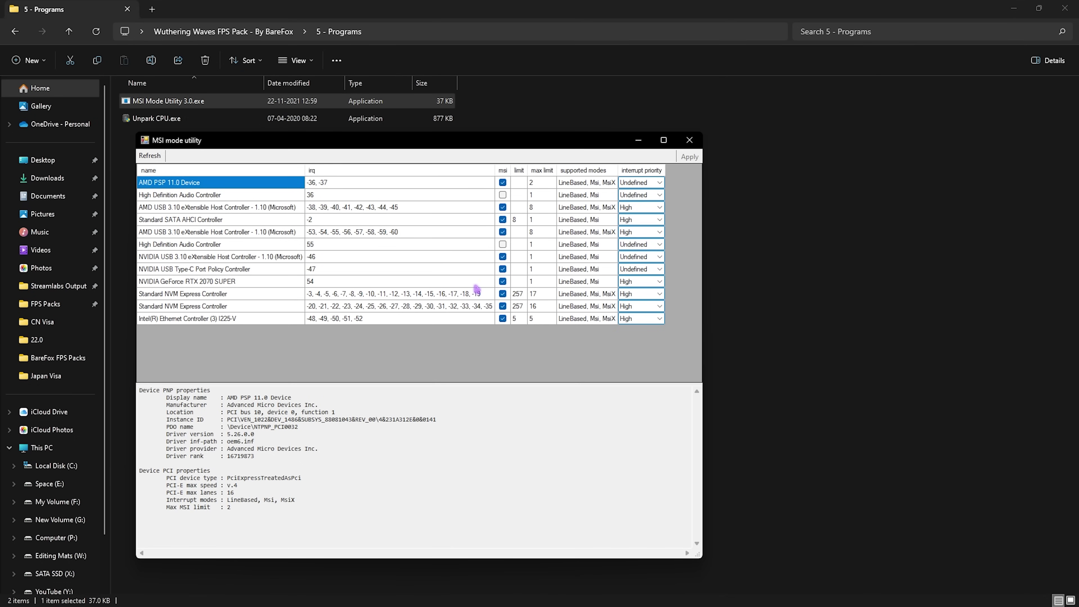
left_click(492, 283)
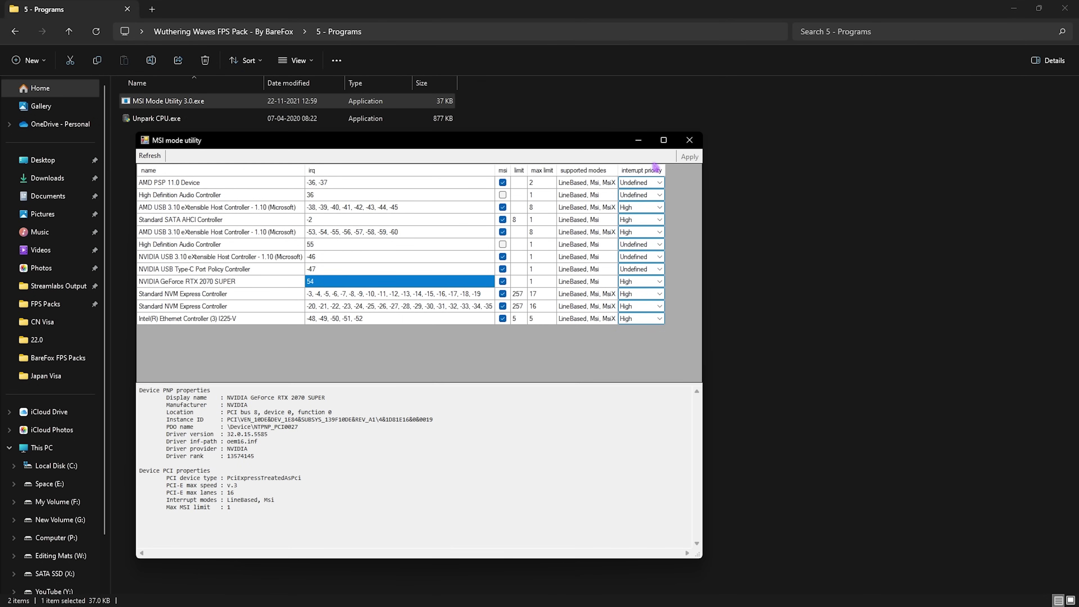
left_click(659, 282)
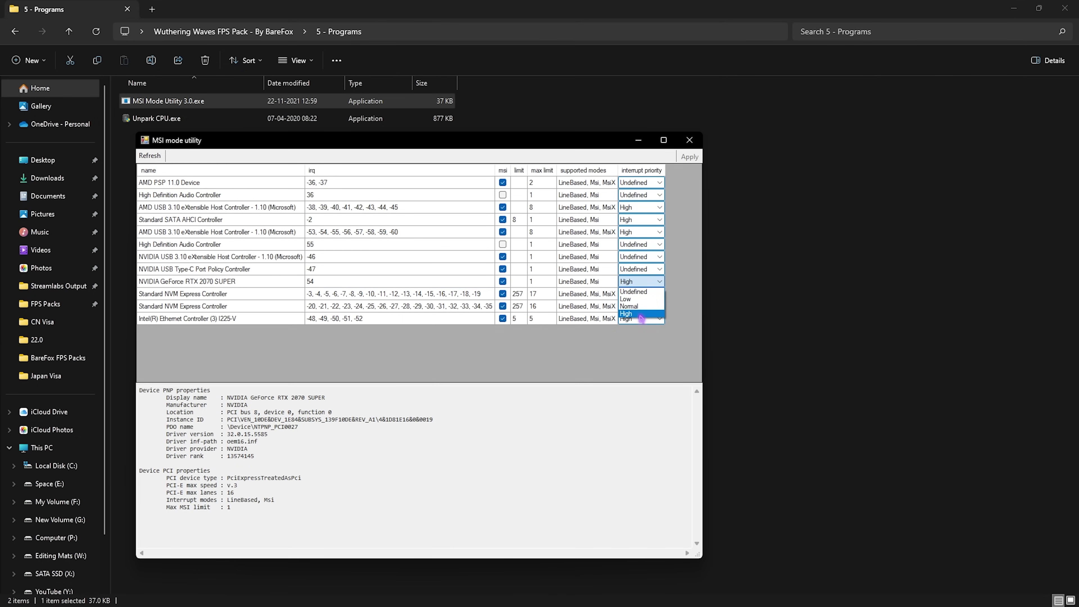
left_click(641, 318)
left_click(689, 141)
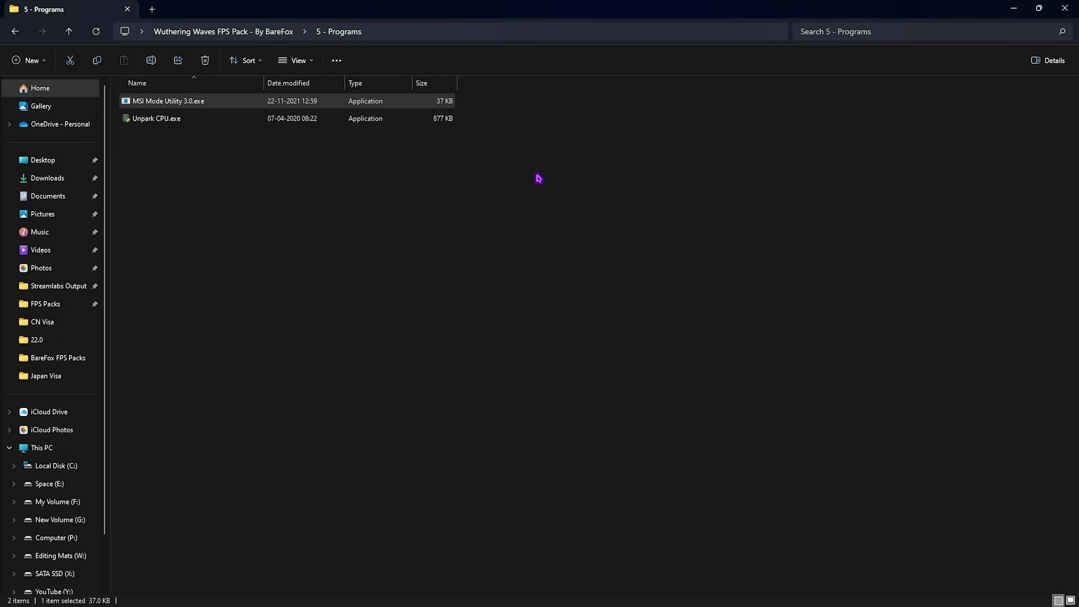
Launch Unpark CPU.exe, set the core parking index to 100%, and apply it for 24 unparked cores.
left_click(175, 121)
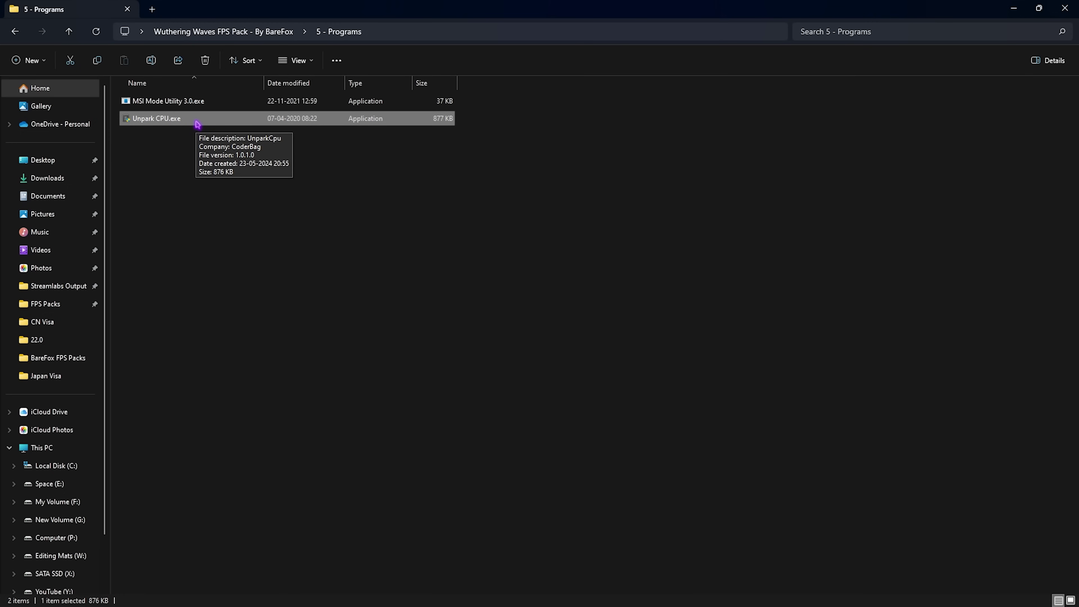
double_click(198, 124)
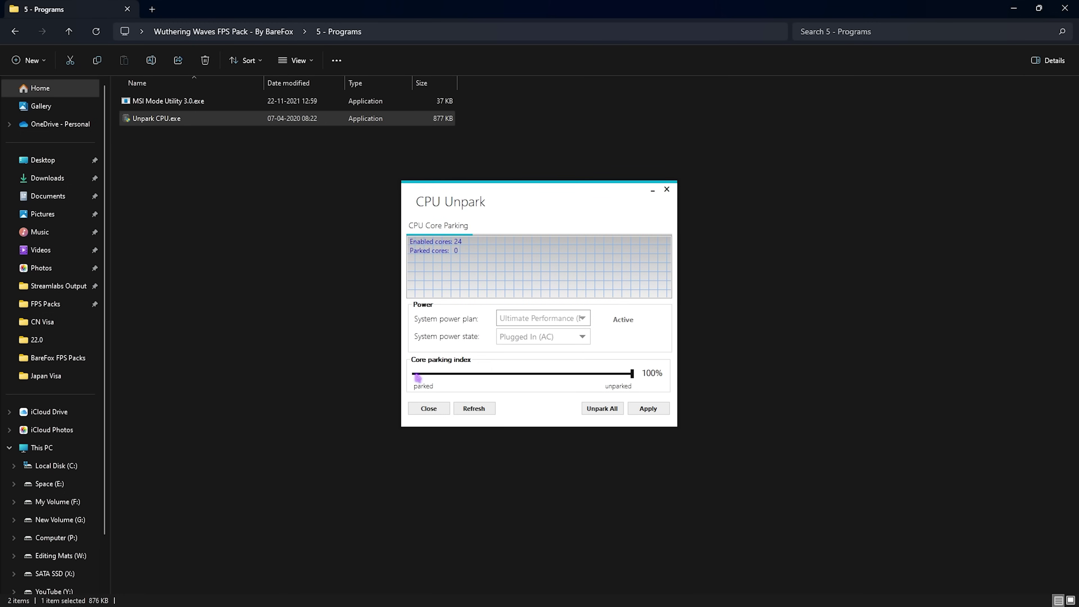
left_click_drag(417, 377, 634, 376)
left_click(645, 412)
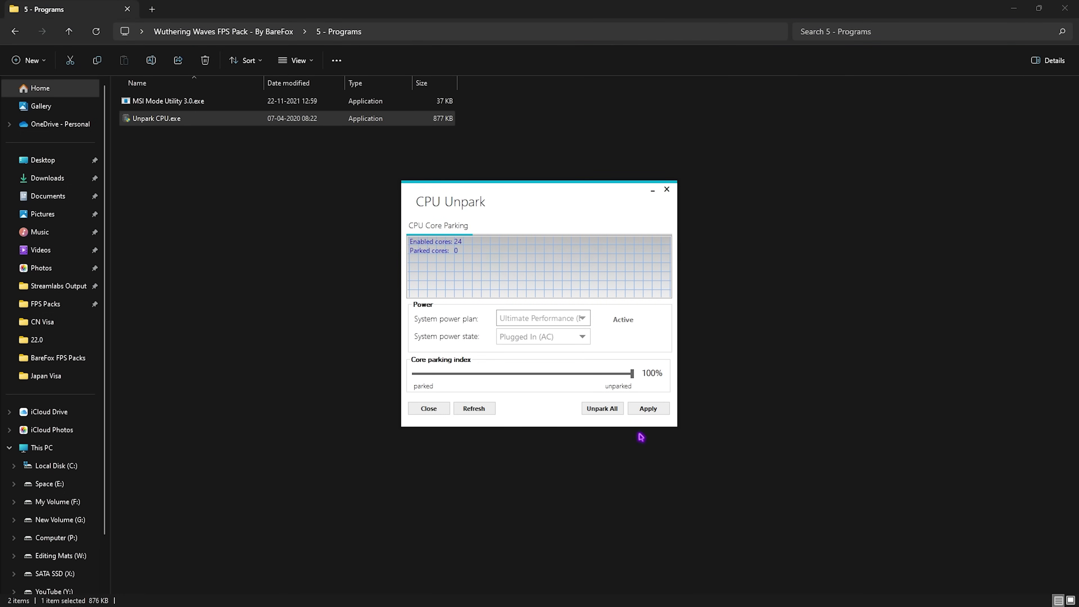
left_click(645, 410)
left_click(605, 334)
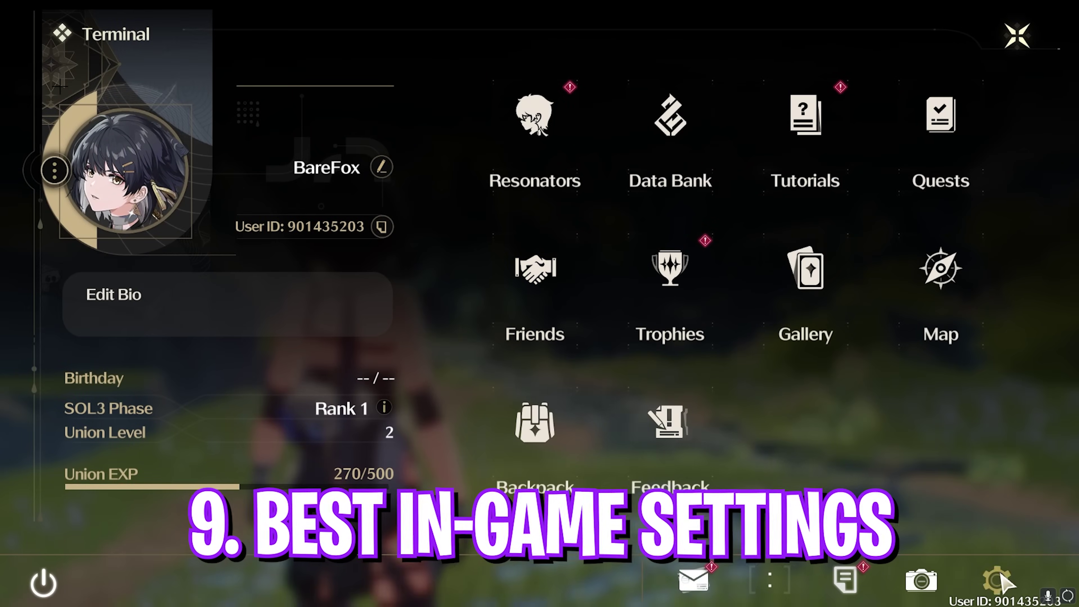
Review the graphics settings: Low, 60fps, fog and blur off, DLSS Performance, Reflex On + Boost.
left_click(996, 580)
left_click(42, 185)
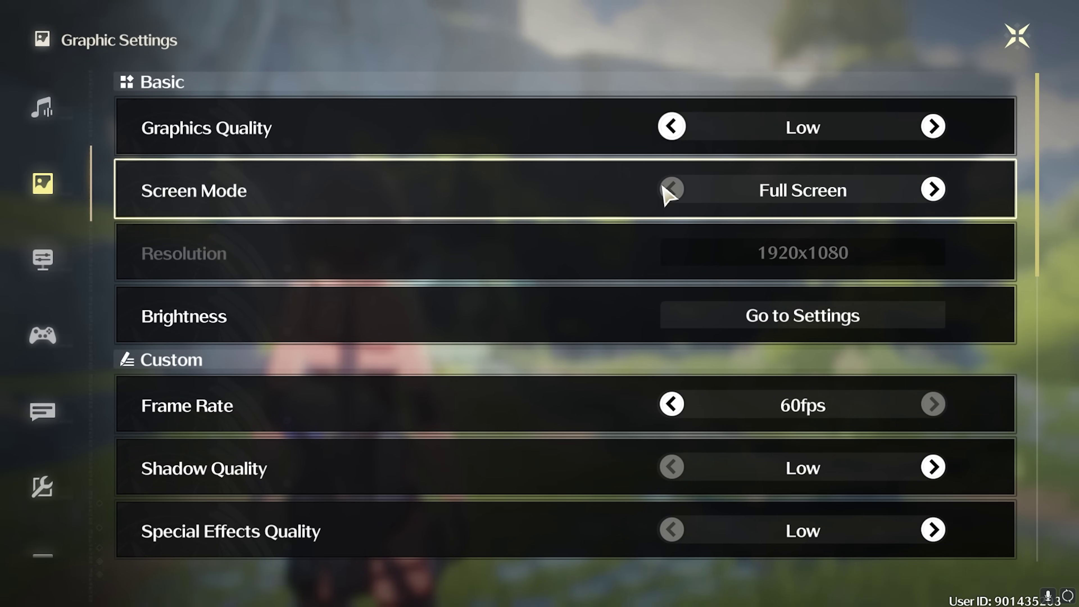
scroll(301, 378, "down", 1)
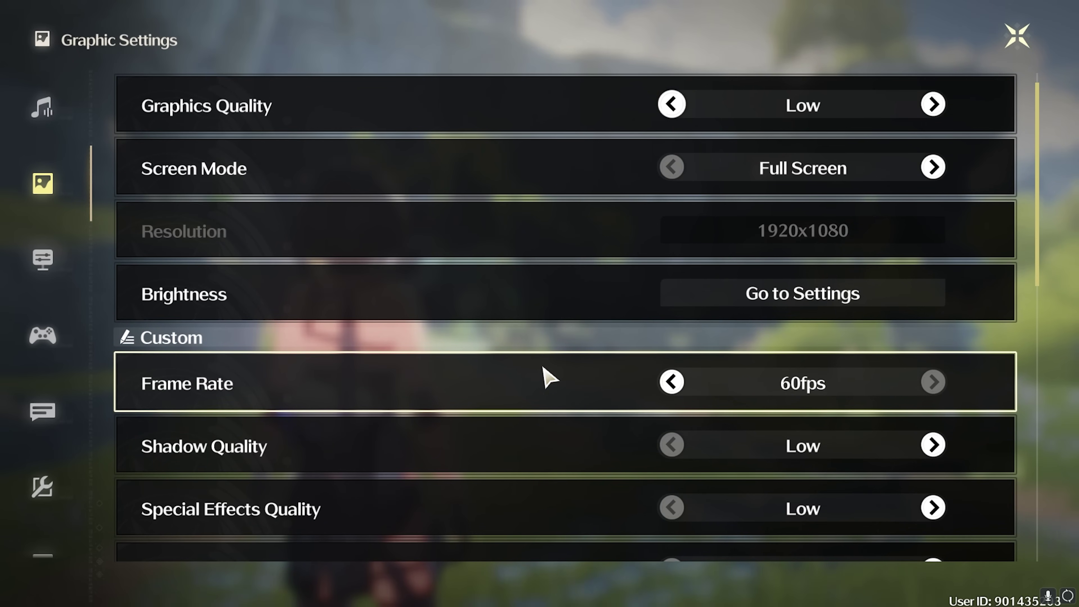
scroll(539, 366, "down", 1)
scroll(598, 390, "down", 2)
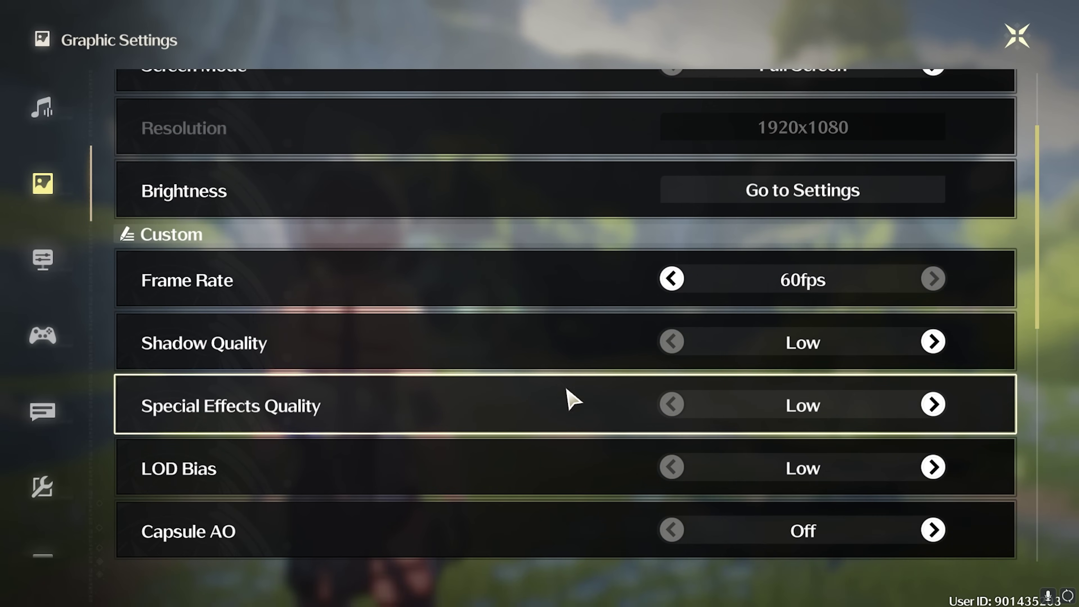
scroll(666, 404, "down", 1)
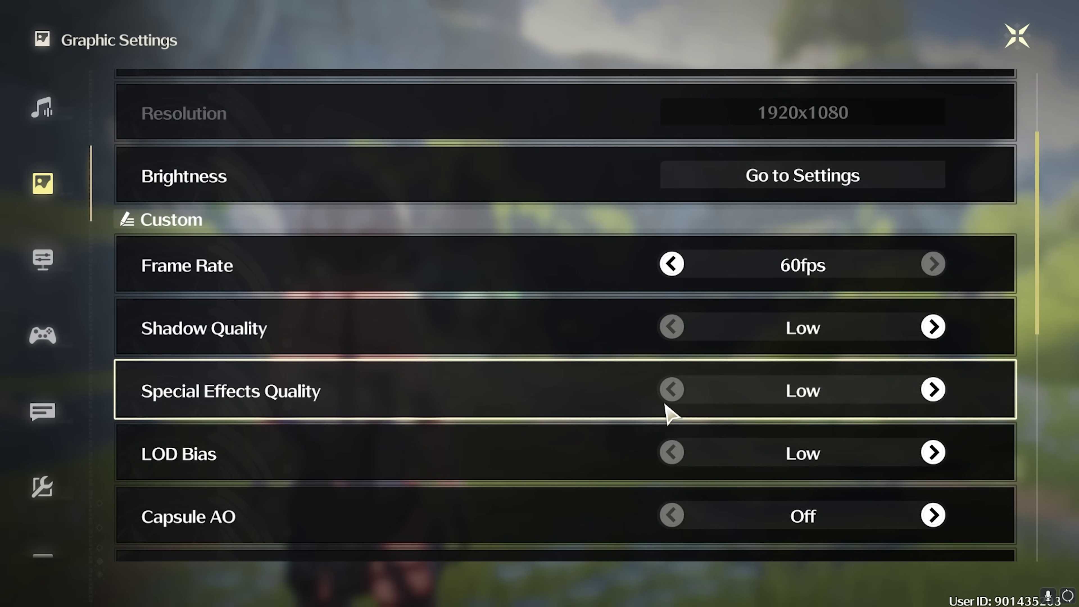
scroll(603, 455, "down", 3)
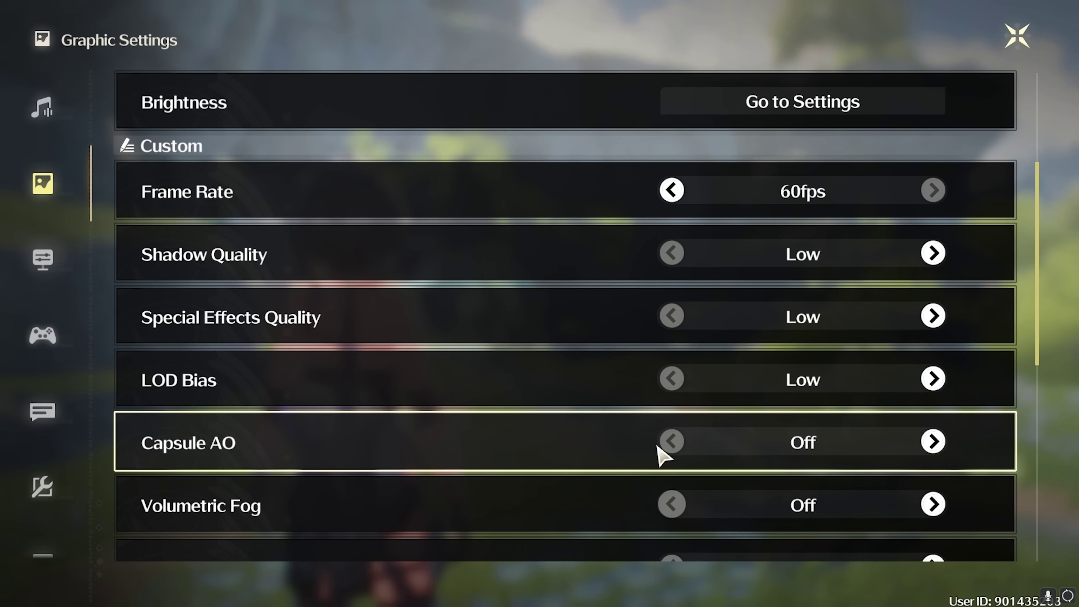
scroll(341, 438, "down", 5)
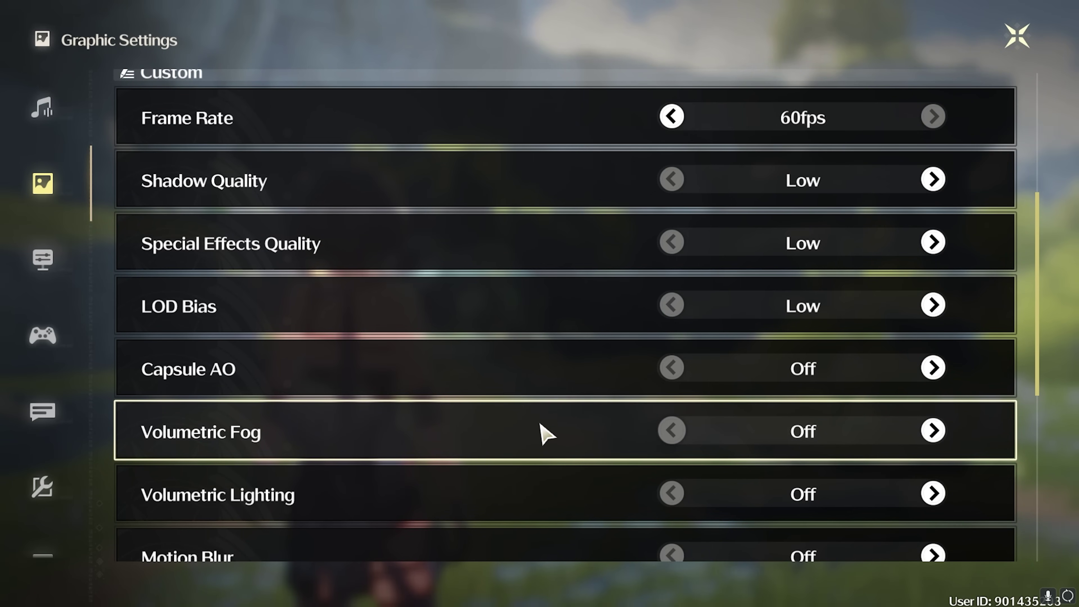
scroll(511, 462, "down", 3)
scroll(629, 451, "down", 3)
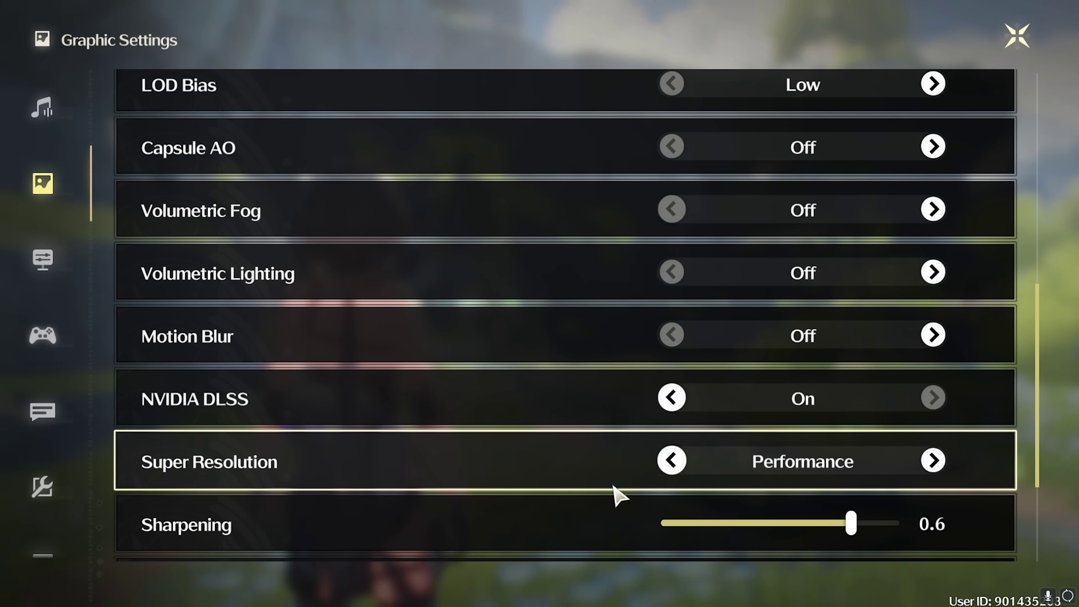
scroll(614, 493, "down", 2)
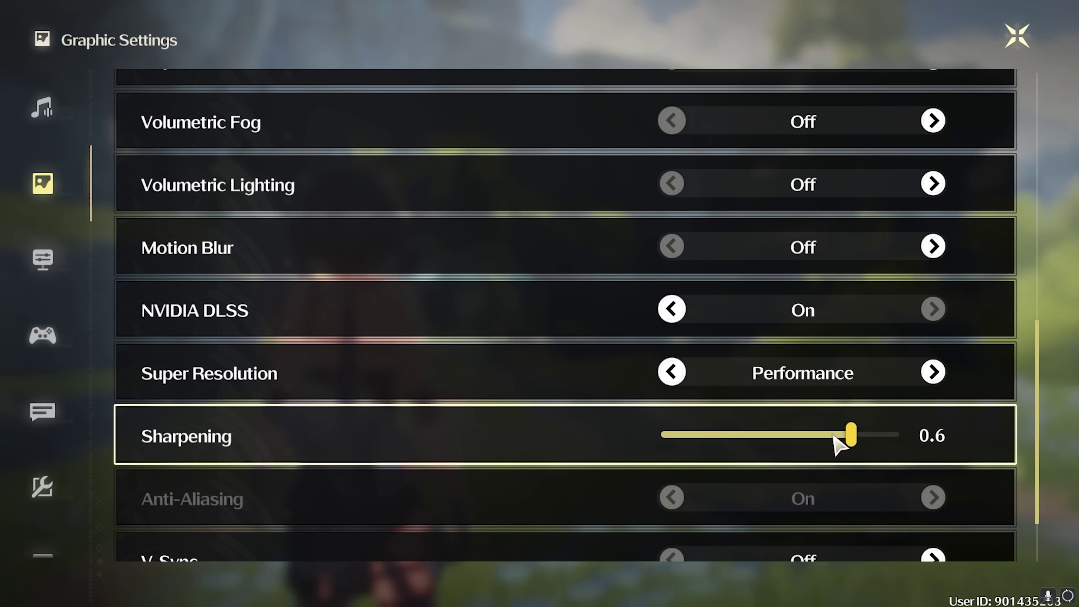
scroll(360, 426, "down", 2)
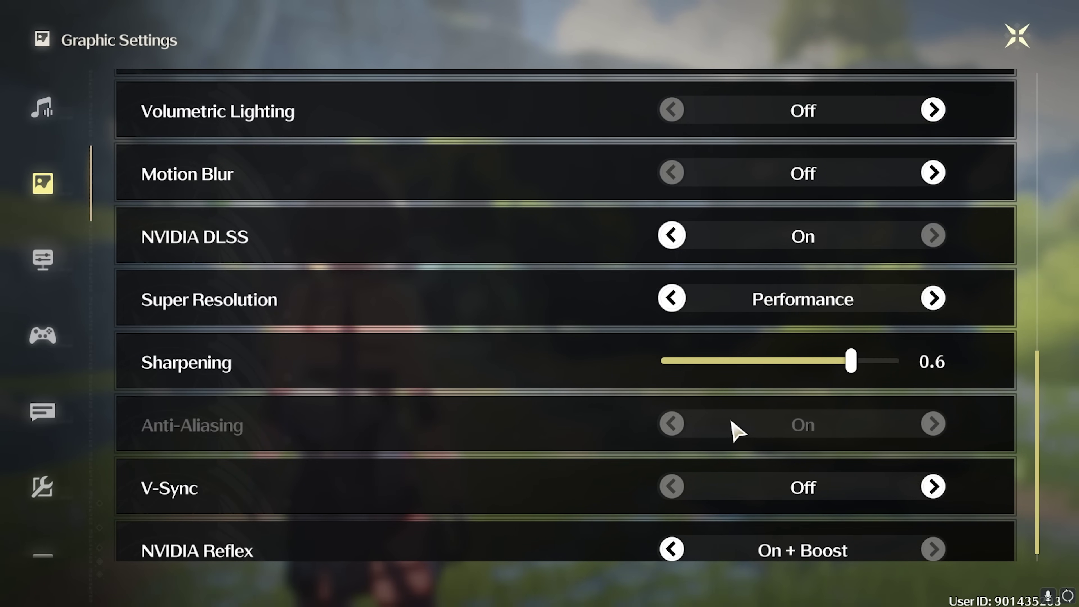
scroll(733, 427, "down", 1)
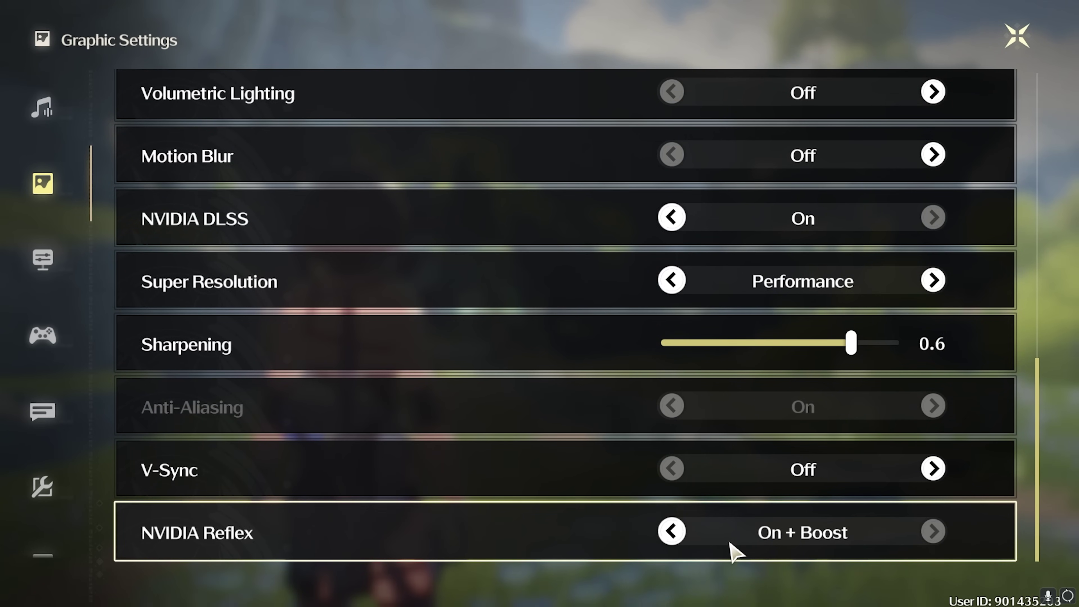
key("Escape")
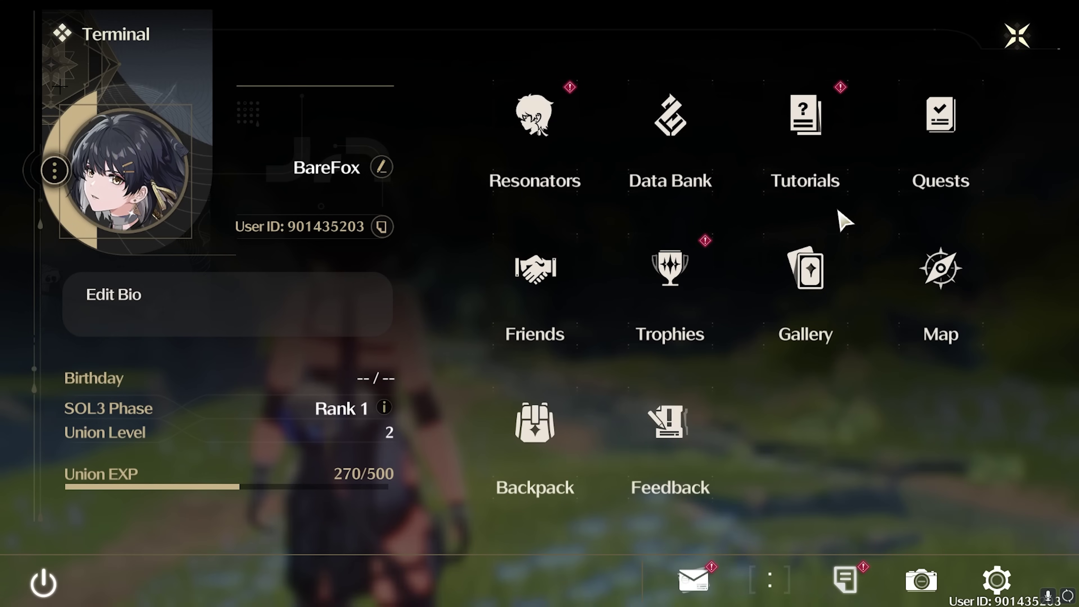
Close the Terminal menu with its X to resume open-world play.
left_click(1009, 40)
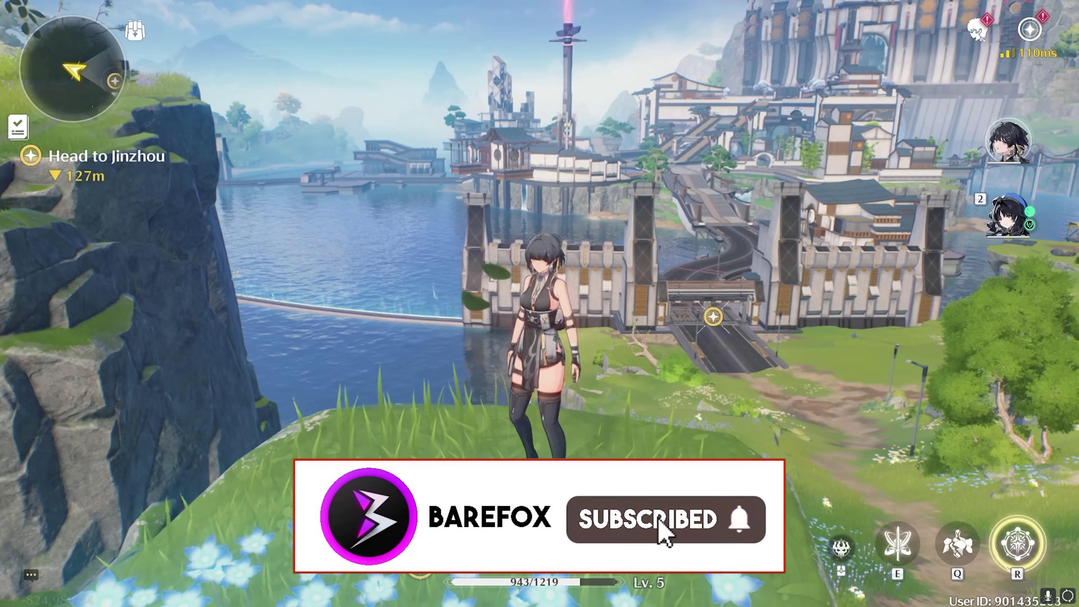